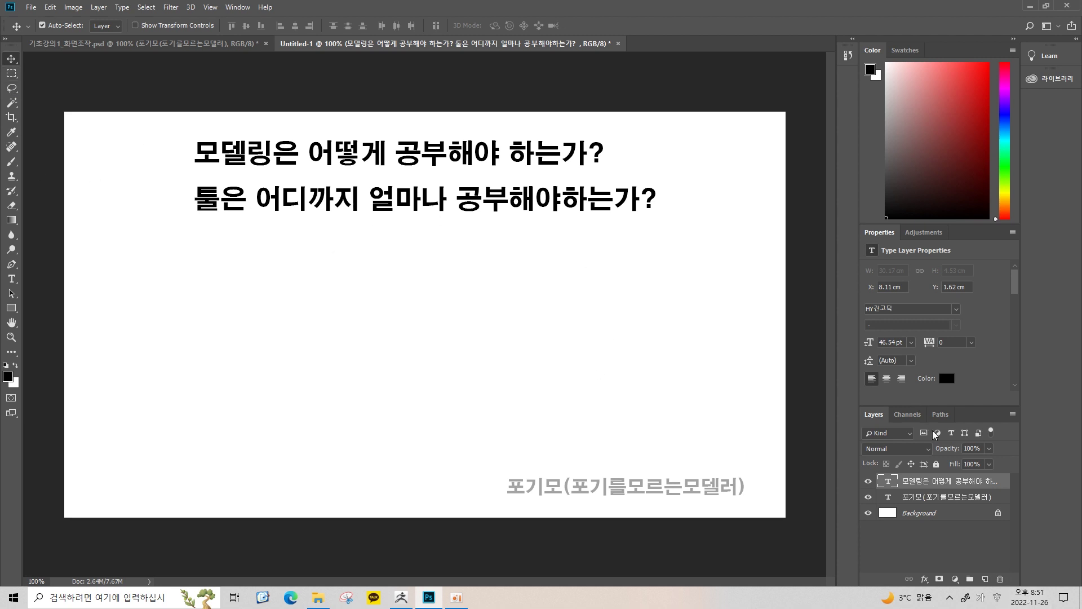
Step: Duplicate the two-question heading layer and nudge the copy down
key(ctrl+j)
key(shift+Down)
key(shift+Down)
key(shift+Down)
key(shift+Down)
key(shift+Down)
key(shift+Down)
Step: Change the copied layer's text to '1. 툴 공부(기초강의)' and nudge it beneath the questions
double_click(887, 480)
text(ㅇ)
key(BackSpace)
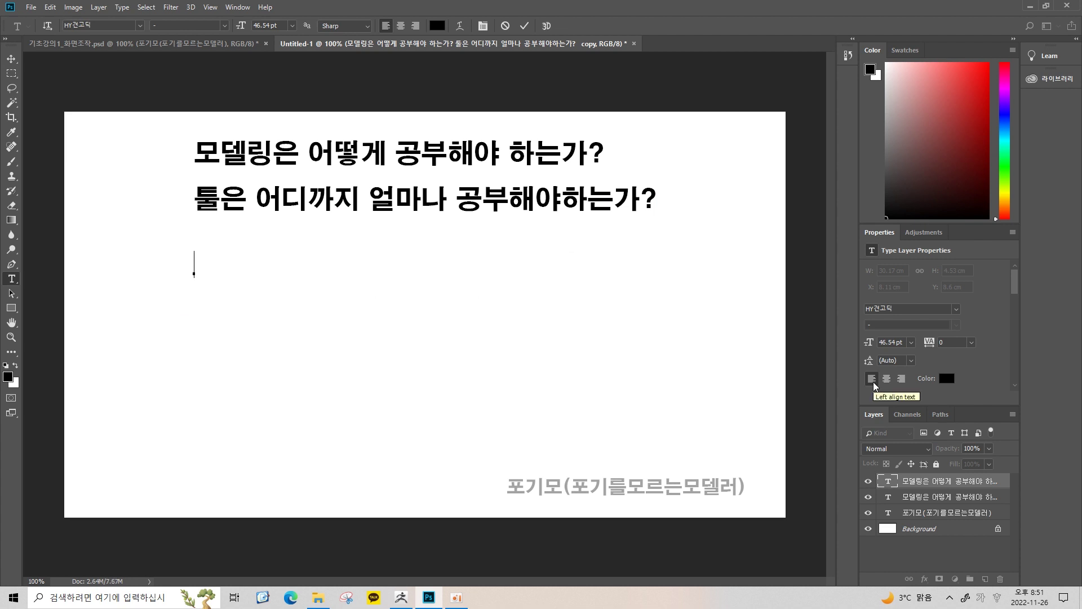
text(1..)
text(ㄱ)
key(BackSpace)
key(BackSpace)
text(툴 )
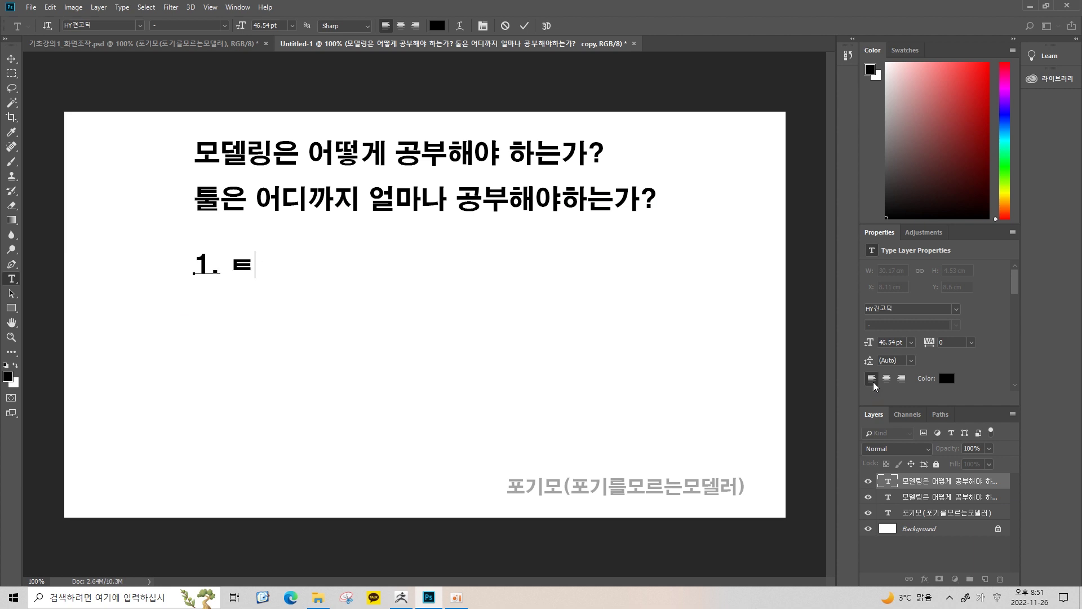
text(공부!)
key(BackSpace)
text((기초강의))
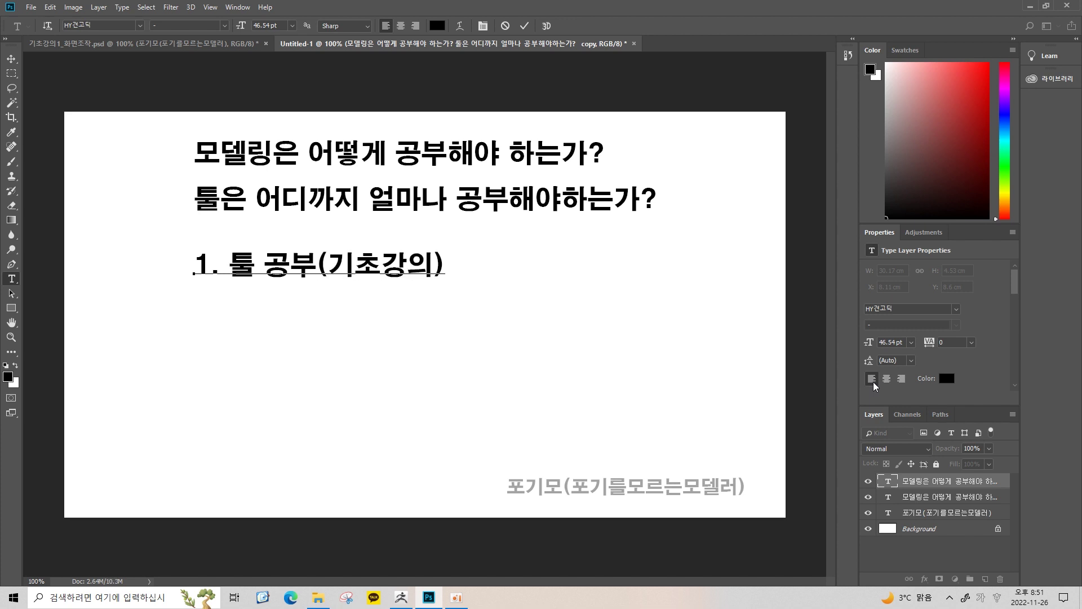
click(11, 58)
drag(363, 264, 364, 268)
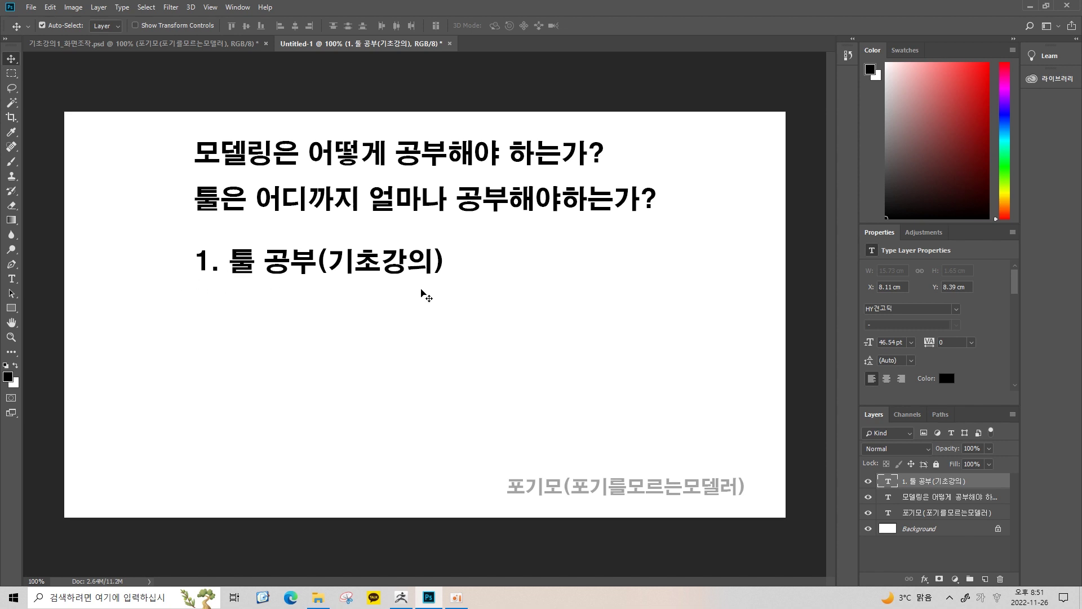
double_click(888, 480)
Step: Append '무한반복x' to the end of the point-1 line
key(Right)
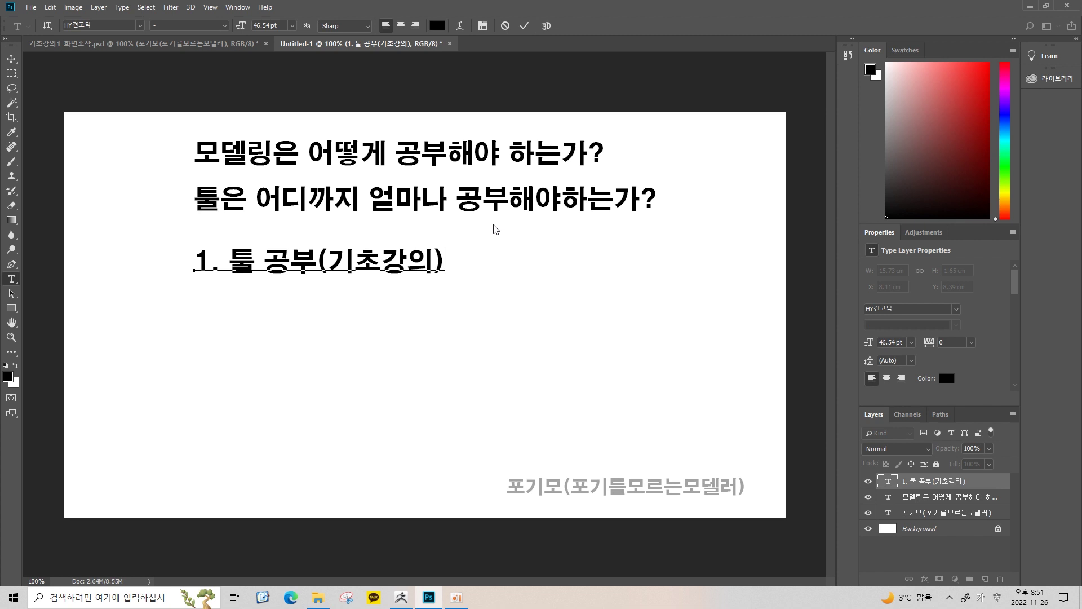
text( 무하)
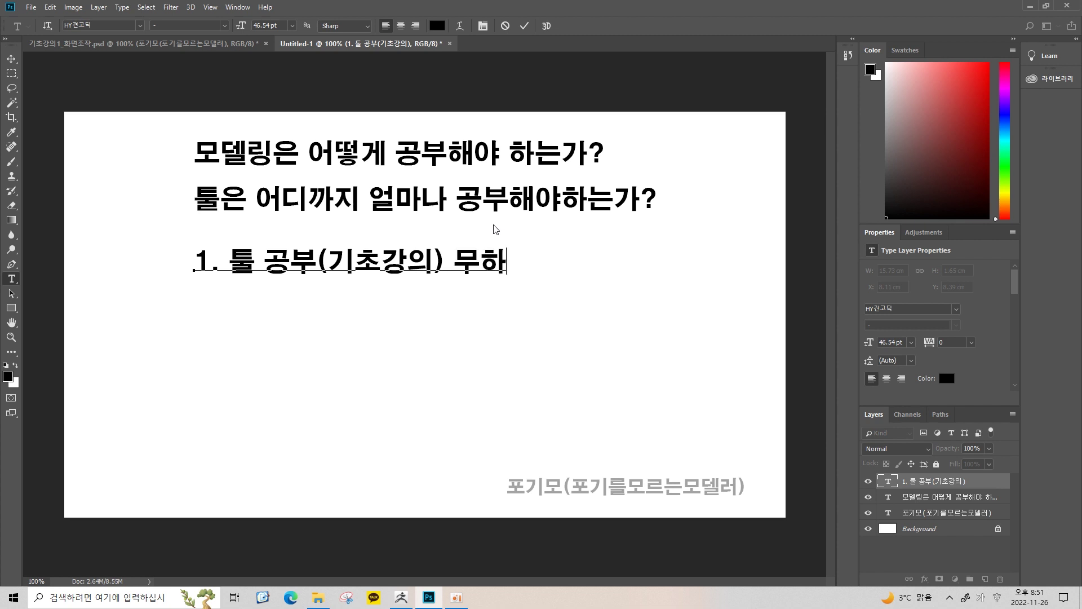
text(ㄴ바ㄴ복)
key(Hangul)
text(x)
key(Hangul)
Step: Add a second line reading '개념대해서 이해하고 빠르게넘어감' under point 1
text(개념대해서 이해하)
key(Left)
key(Left)
key(Left)
key(Left)
key(Return)
key(Right)
key(Right)
key(Right)
key(Right)
key(Right)
key(Right)
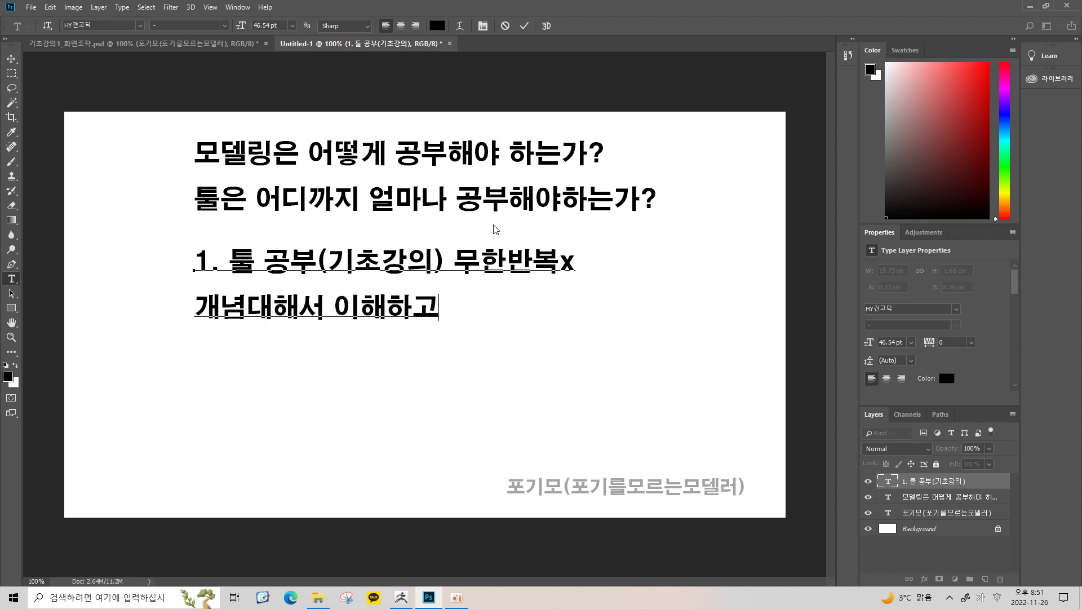
text(빠르게넘ㅇ)
key(BackSpace)
key(BackSpace)
text(넘어가ㅆ어요)
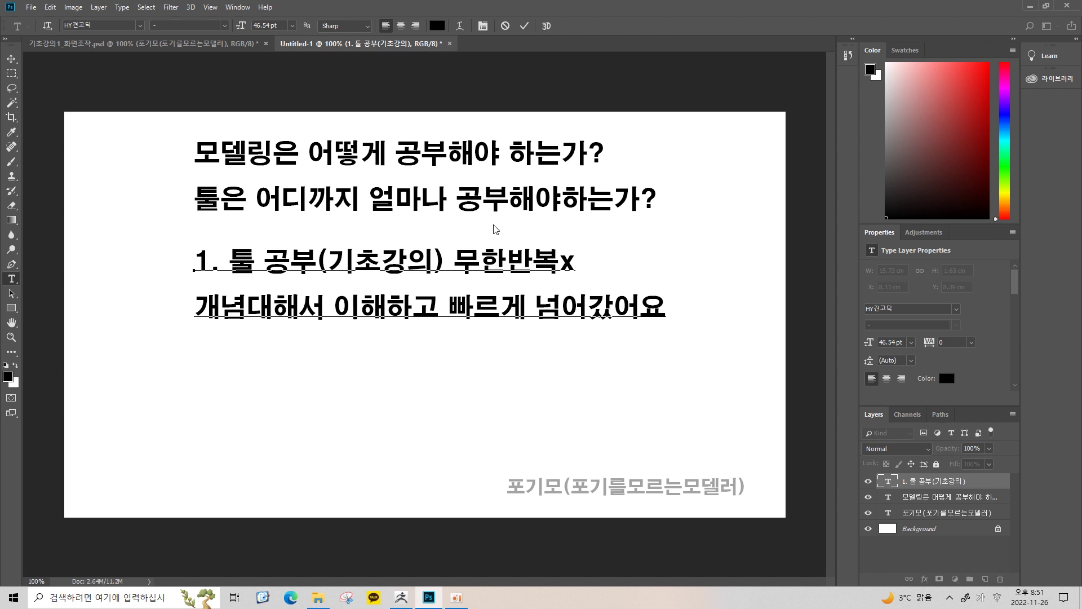
key(BackSpace)
key(BackSpace)
key(BackSpace)
key(BackSpace)
text(감)
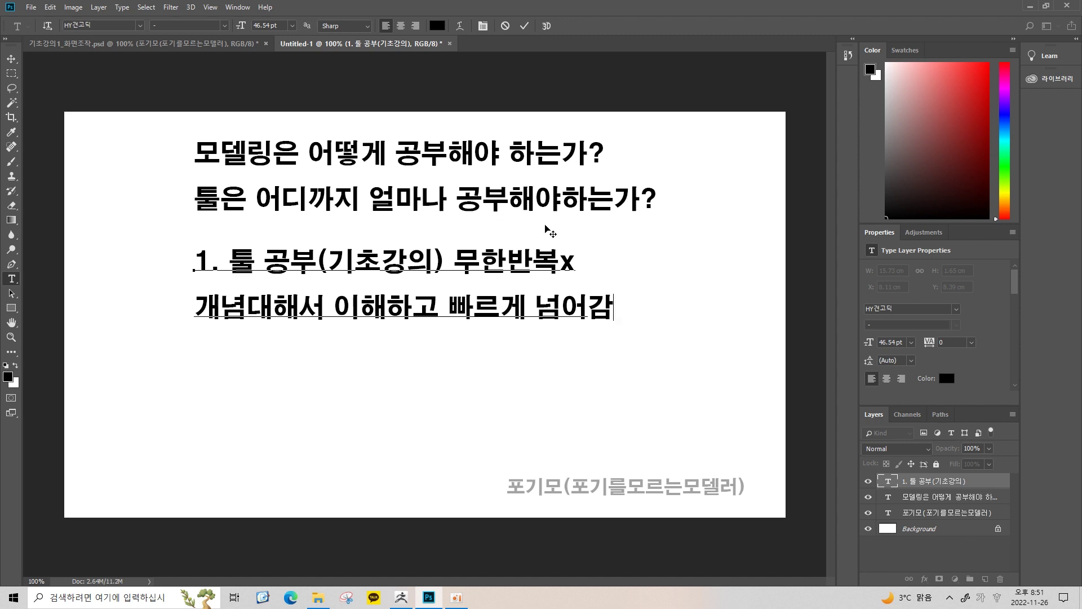
Step: Insert a space after 개념 so the line reads '개념 대해서 이해하고 빠르게 넘어감'
click(203, 273)
click(248, 307)
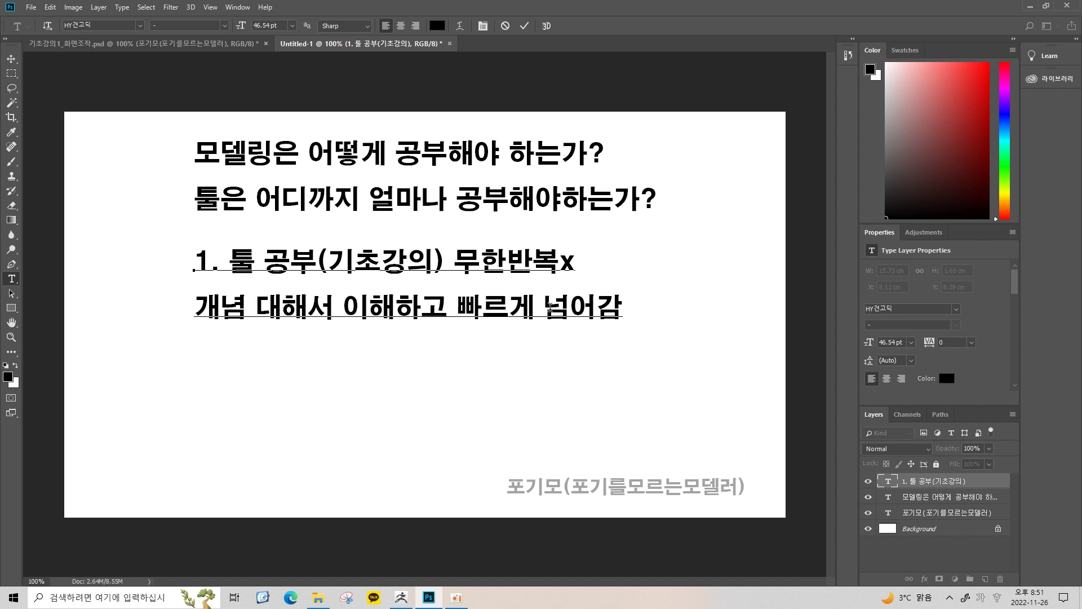
click(632, 305)
drag(198, 304, 502, 301)
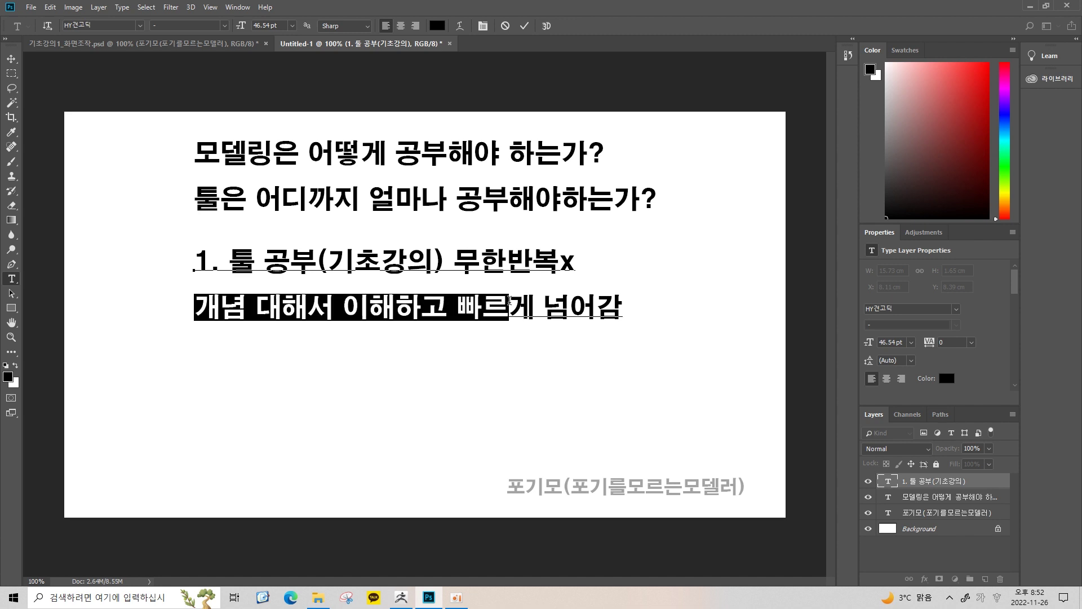
Step: Add lines reading '작업을 하다가 그때 그 잠깐 들었던 기초강의가 생각납니다!' below line two
drag(510, 300, 634, 306)
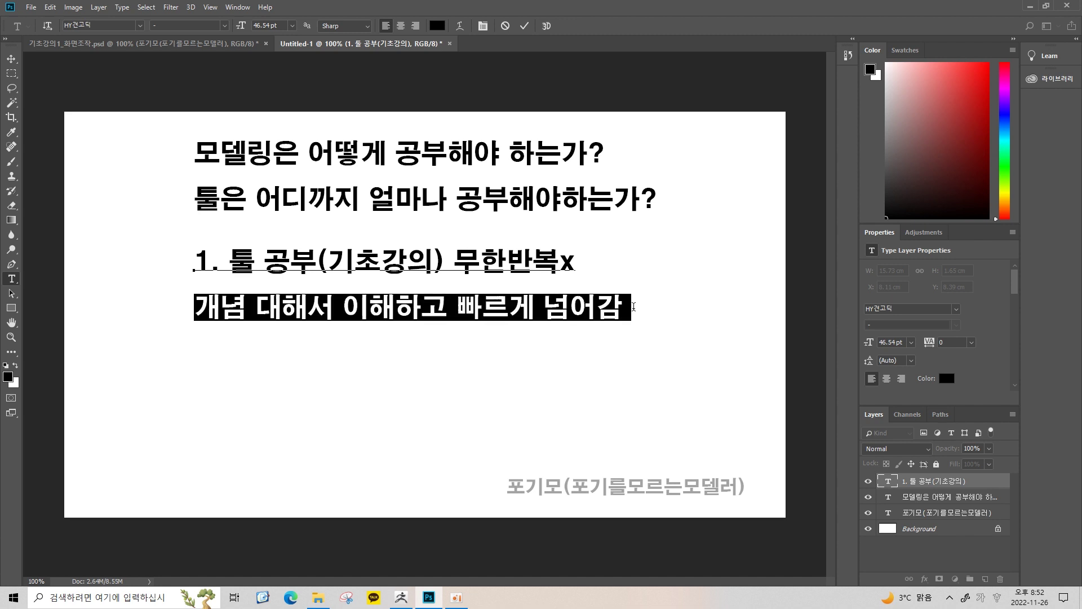
click(624, 305)
key(Return)
text(작)
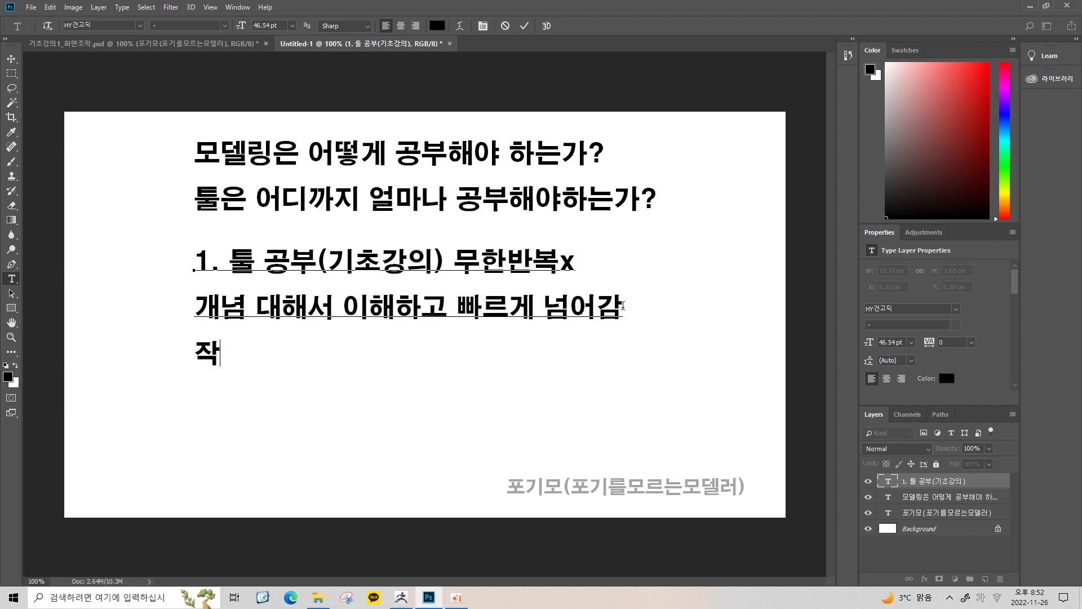
text(업을 ※라다)
key(BackSpace)
key(BackSpace)
key(BackSpace)
text(하다가 )
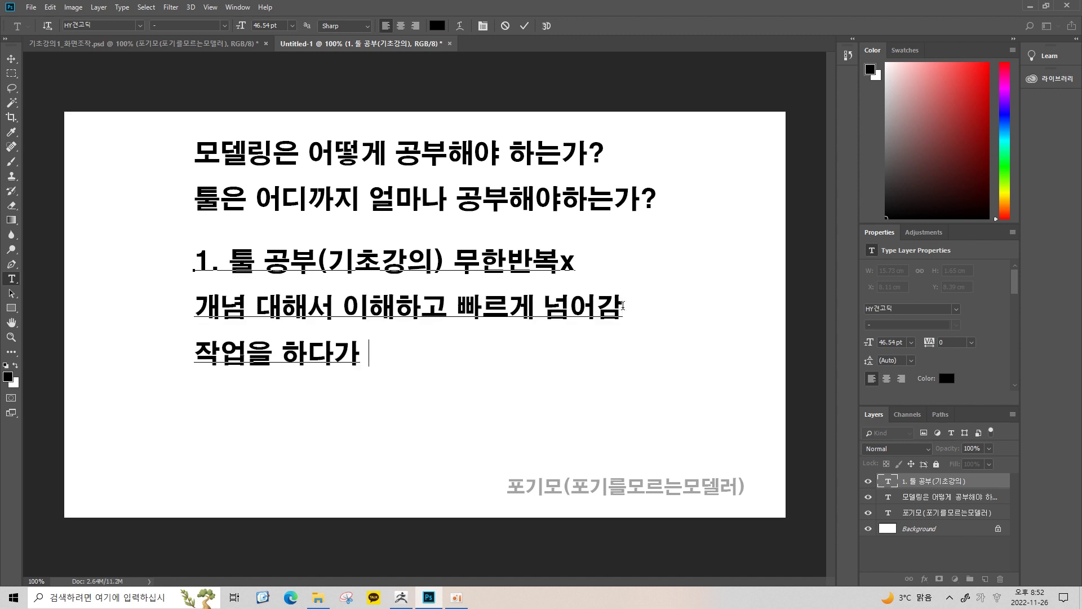
text(그때 ㄱ그 자)
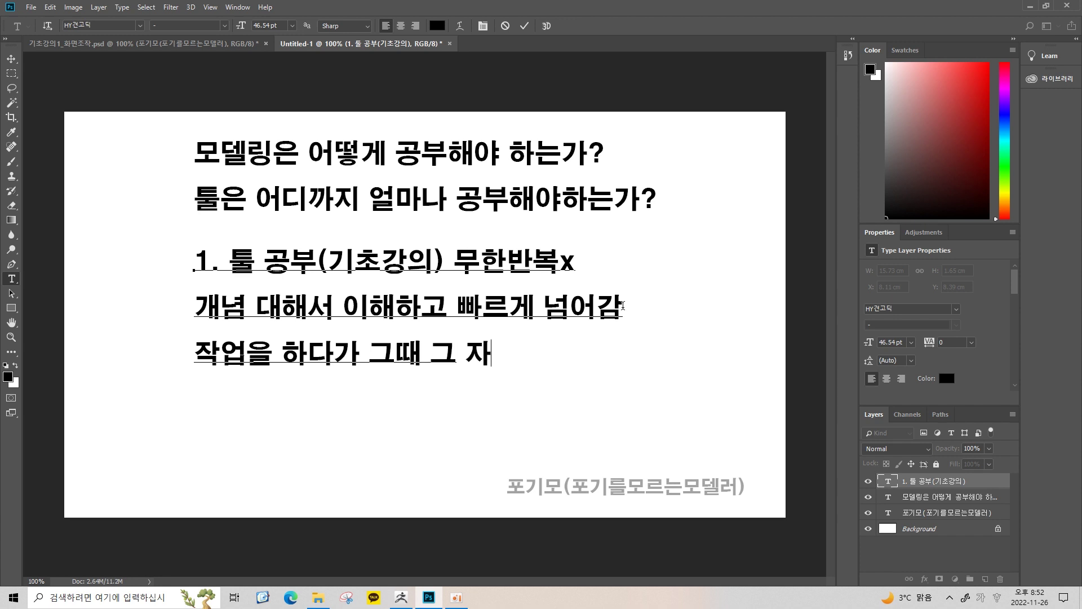
text(잠깐 들었ㄷ던 기)
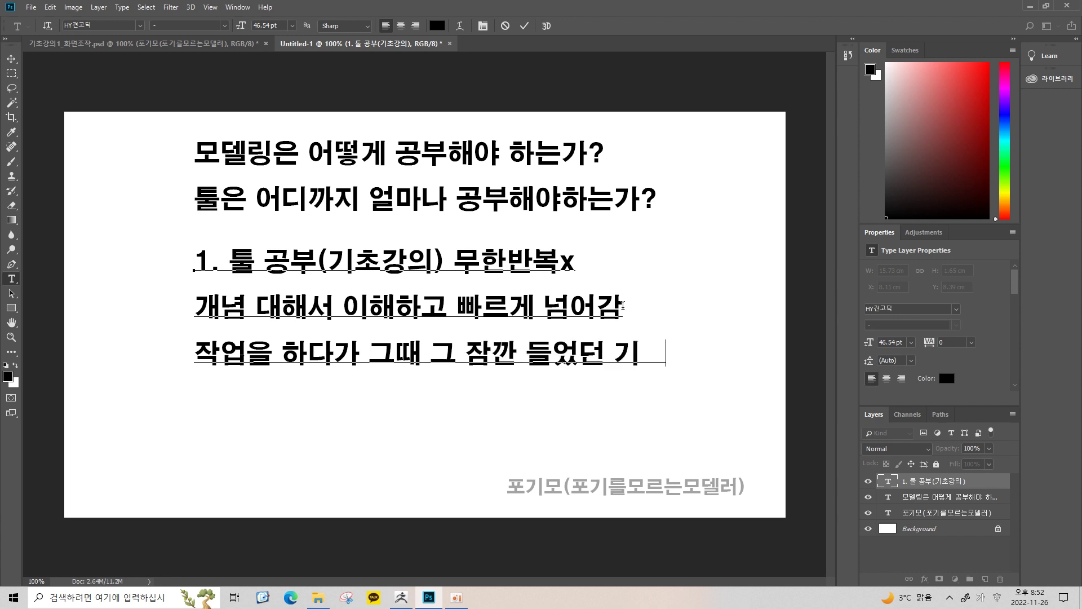
text(초강의가 생ㄱ각)
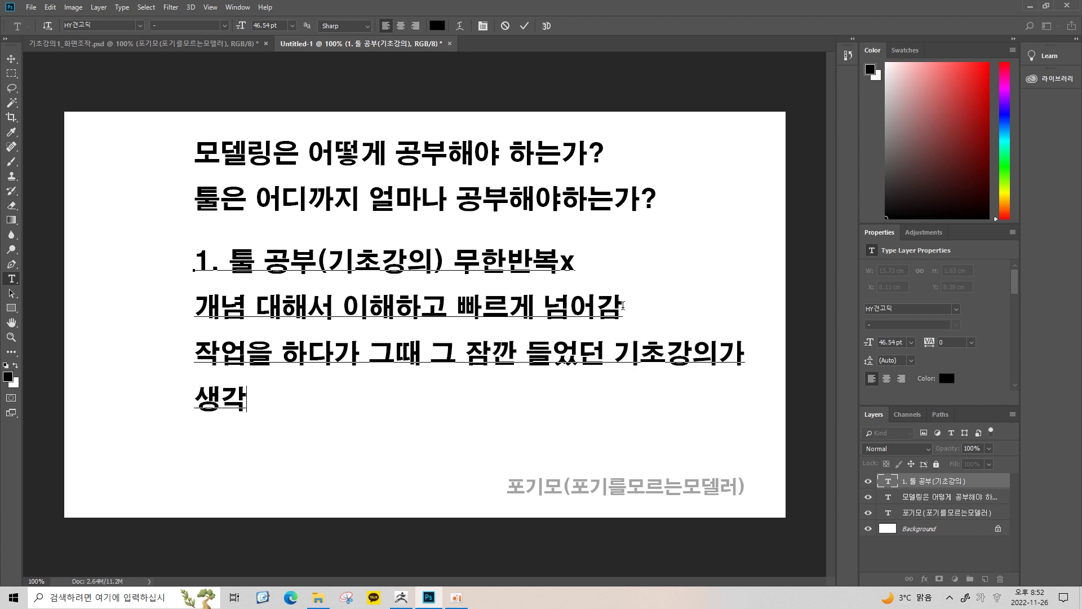
text(납니다!)
Step: Select the new third and fourth lines and shift the text block slightly right
click(389, 355)
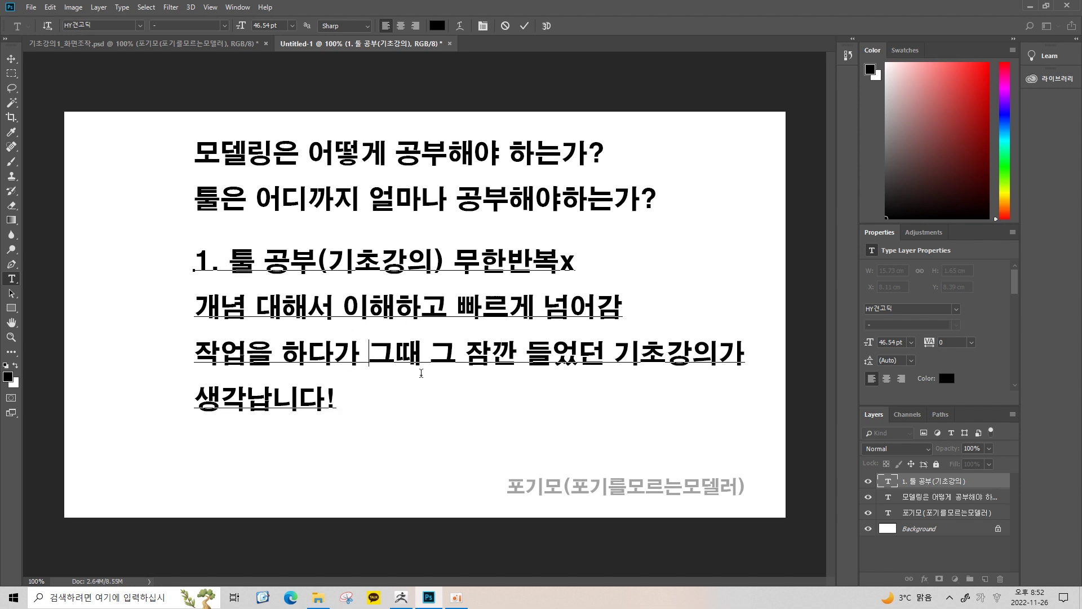
mouse_move(340, 399)
mouse_down()
mouse_move(158, 340)
mouse_move(556, 372)
mouse_move(270, 352)
mouse_up()
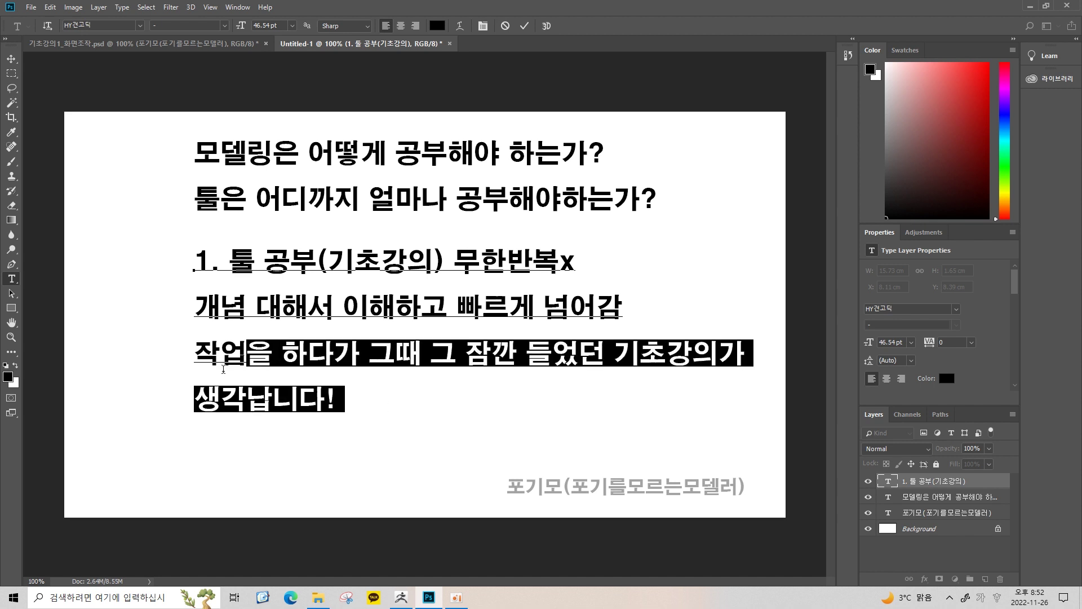
drag(195, 352, 357, 351)
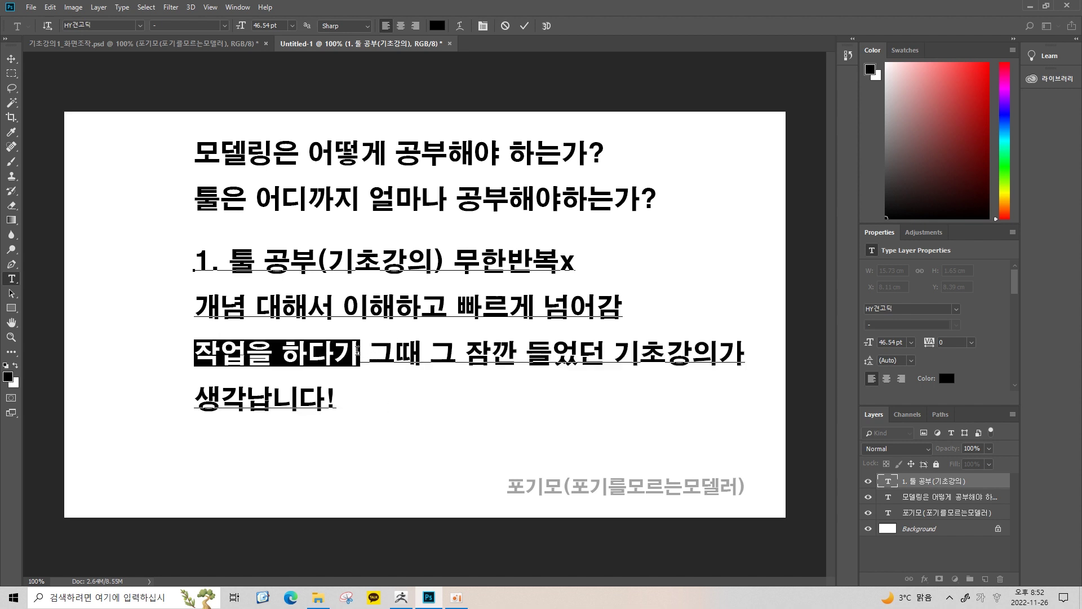
drag(360, 423, 387, 421)
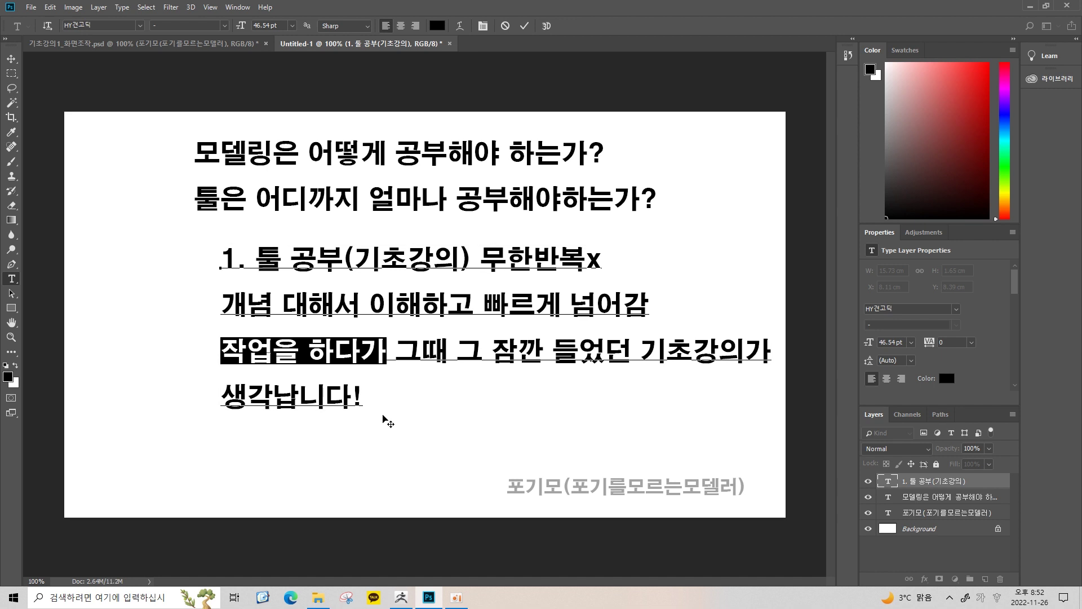
key(Right)
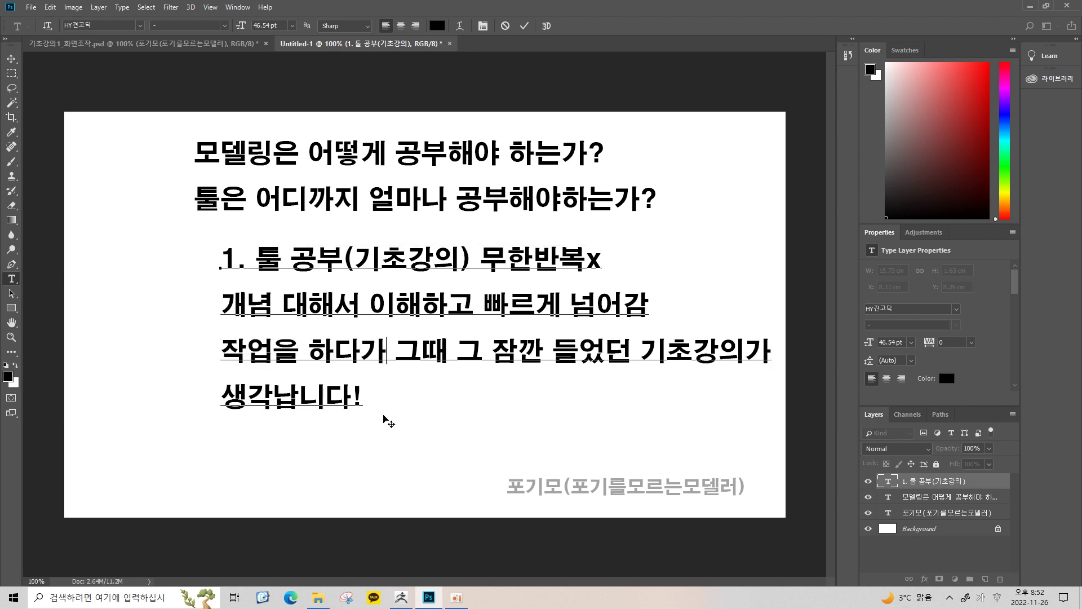
Step: Fix the 공 syllable in the first line, commit, and move the block back left
click(316, 259)
key(shift+Left)
text(ㅍ)
text(공)
key(ctrl+Return)
mouse_move(367, 271)
mouse_down()
mouse_move(321, 272)
mouse_move(339, 272)
mouse_up()
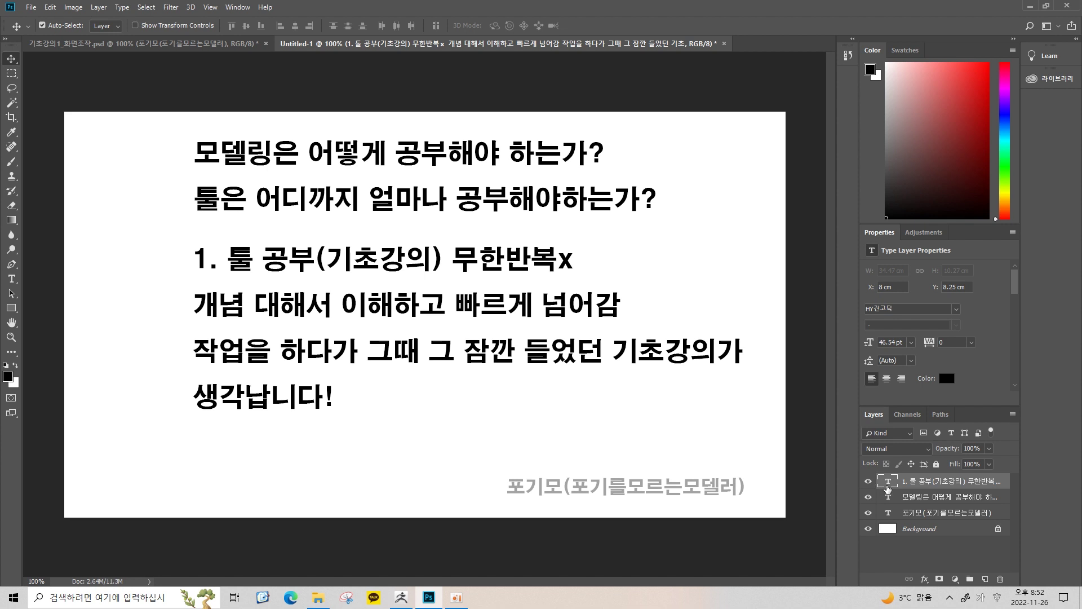
double_click(888, 481)
Step: Scale the list text layer down with Free Transform and reposition it
drag(341, 398, 175, 351)
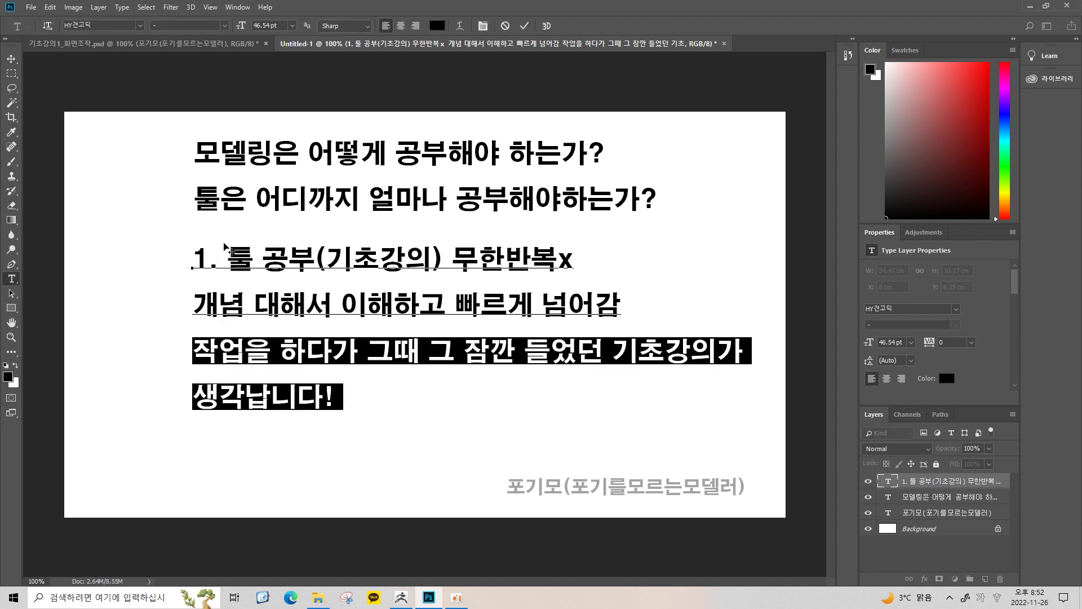
click(11, 58)
key(ctrl+t)
drag(739, 407, 563, 353)
key(Return)
drag(414, 261, 416, 263)
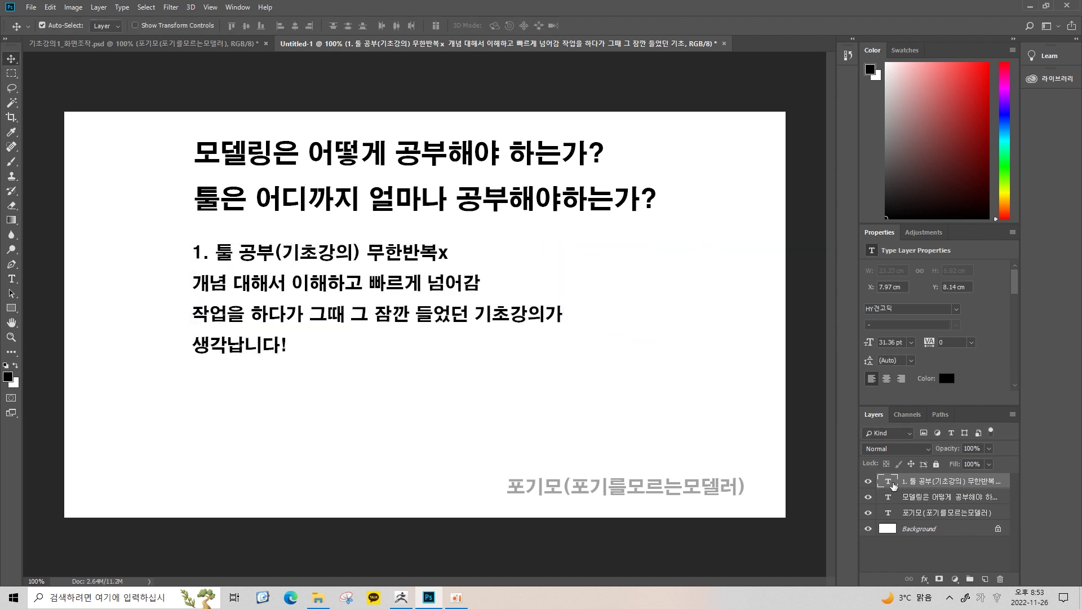
Step: Add point 2 reading '2. 바로 예제(쉬운예제)로 작업' after 생각납니다!
key(t)
key(Return)
click(339, 340)
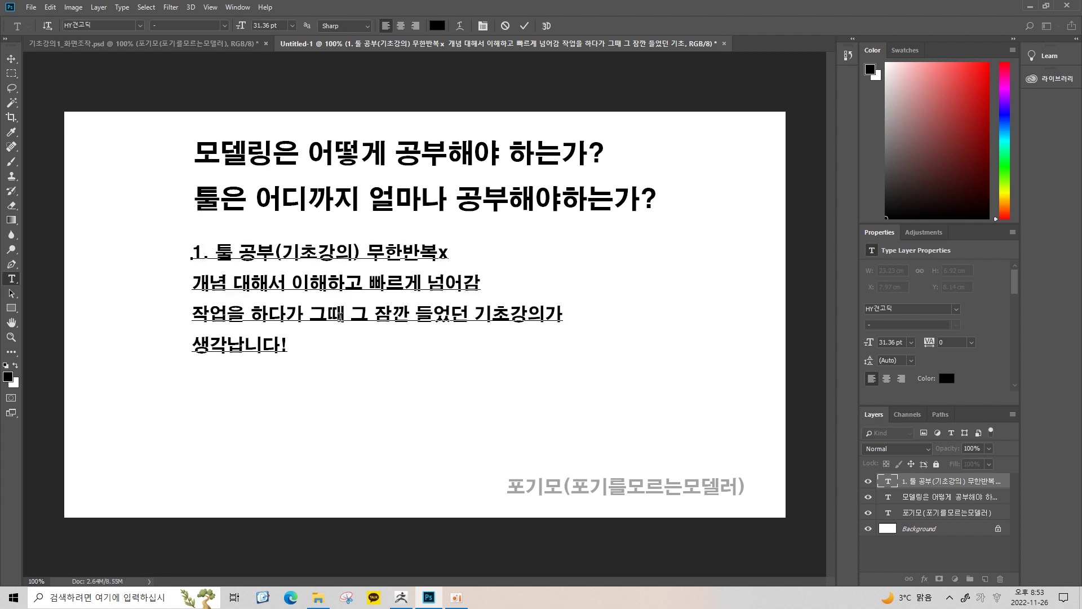
key(Return)
text(2.)
text(바로 예제ㄹ로(쉬운예제))
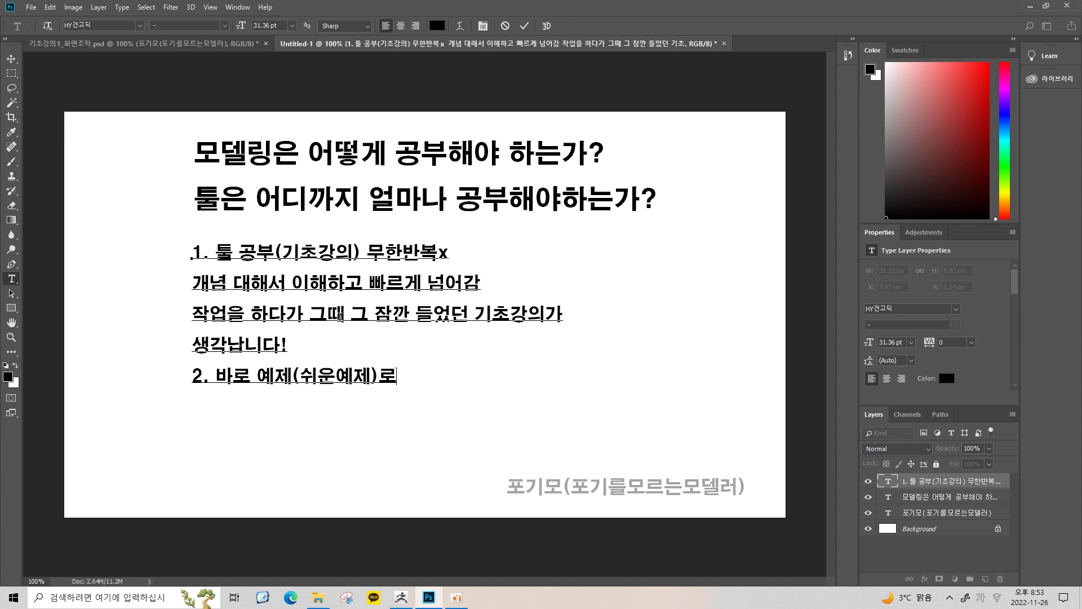
text(진행)
key(BackSpace)
Step: Add the line '-> 튜토리얼을 보고 따라한다' under point 2
key(BackSpace)
text(작업)
text(->)
text(튜토리얼을 보고 따라)
key(BackSpace)
key(BackSpace)
text(따랄)
key(BackSpace)
text(한다.)
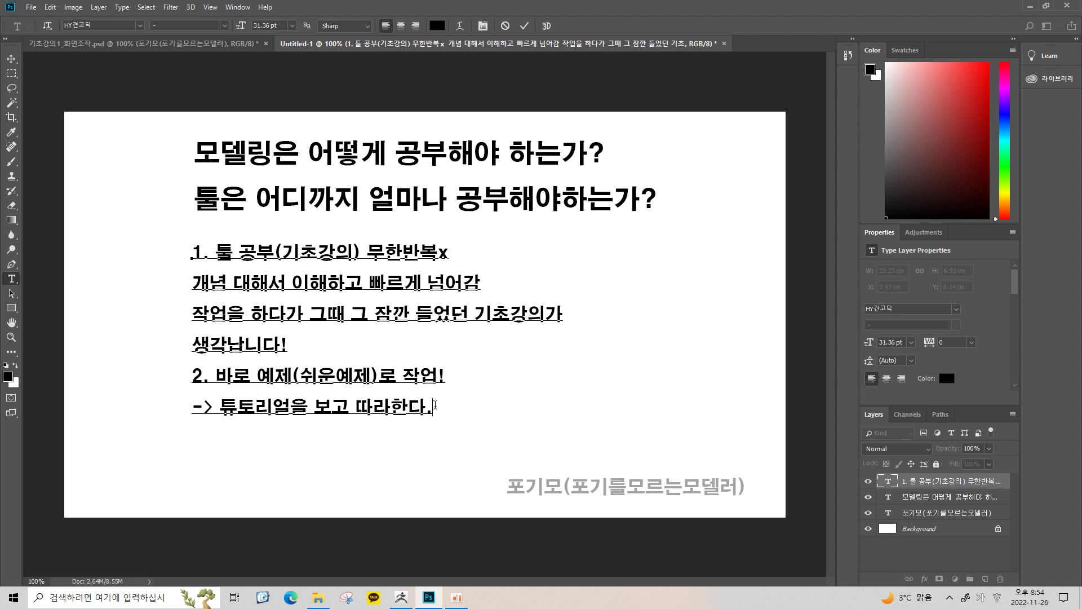
Step: Type the line '부분부분 따라해봄 -> 영상보면서 중간중간 완성해보고' at the end of the list
text(부분ㅂ)
text(부분부분)
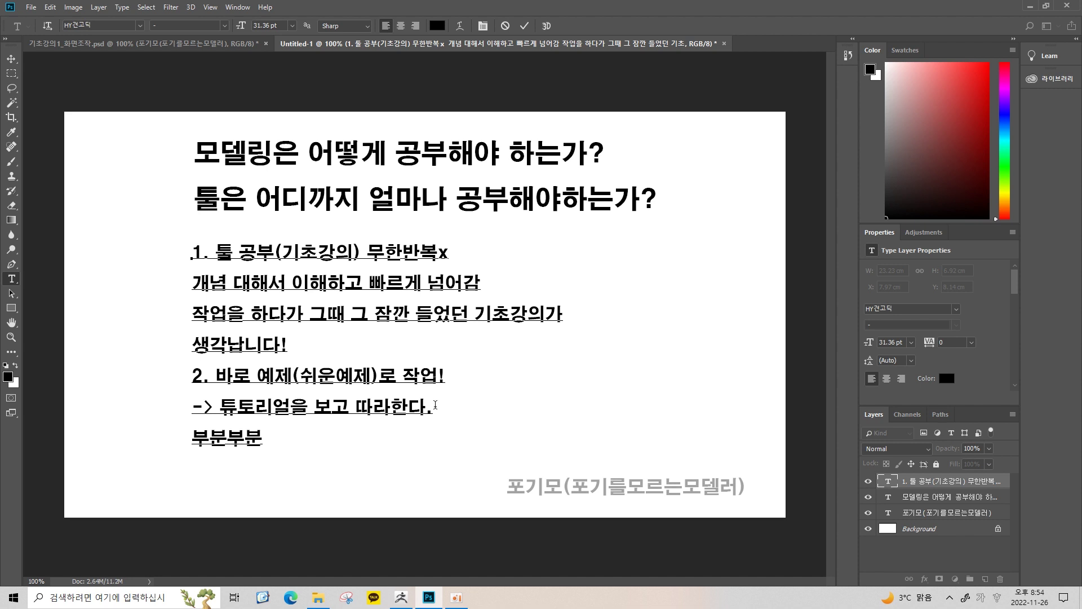
text(따라해봐)
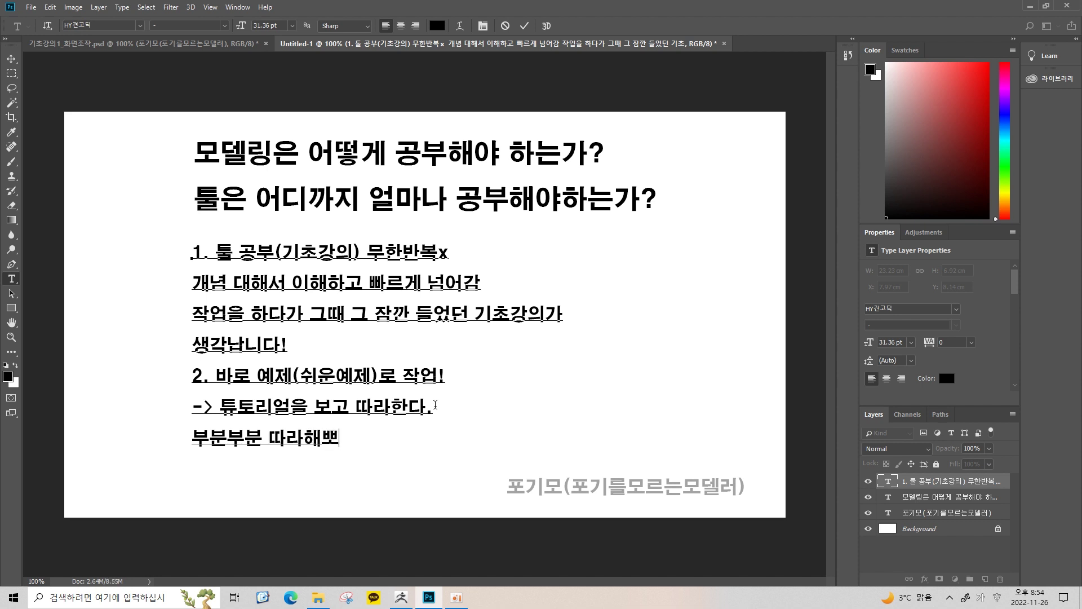
key(BackSpace)
text(ㅃ)
key(BackSpace)
text(봄 )
text(-> )
text(서치)
key(BackSpace)
key(BackSpace)
key(BackSpace)
text(영상보면서 )
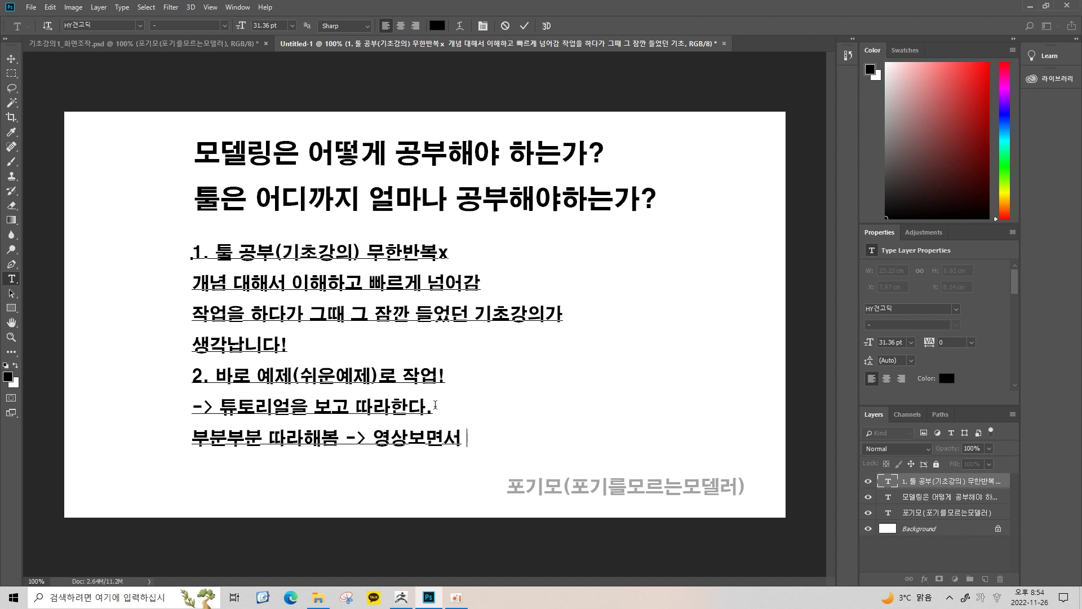
text(중간중간 완성)
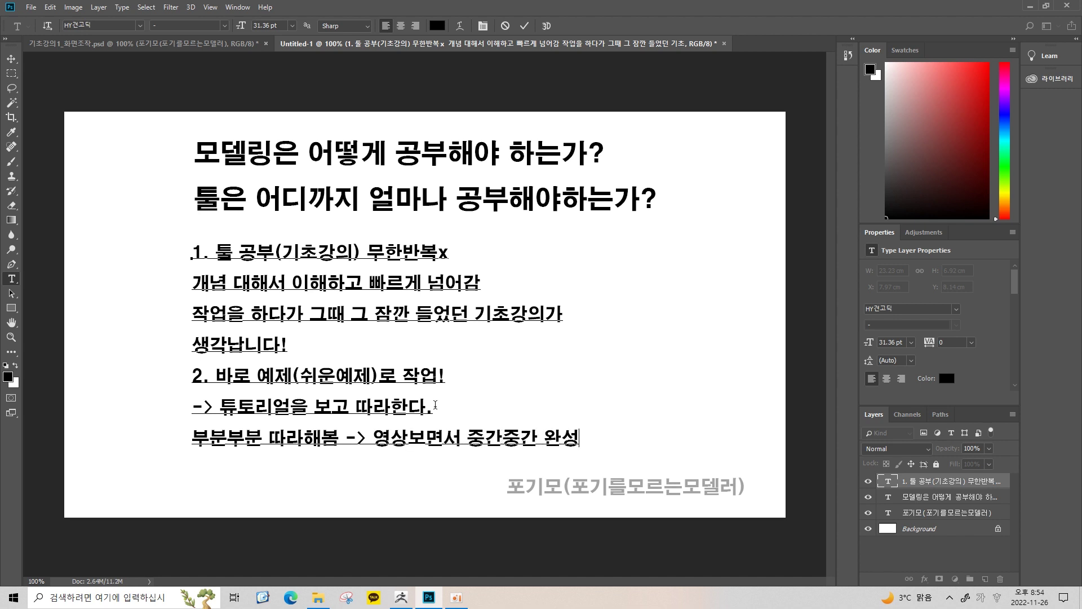
text(해보고)
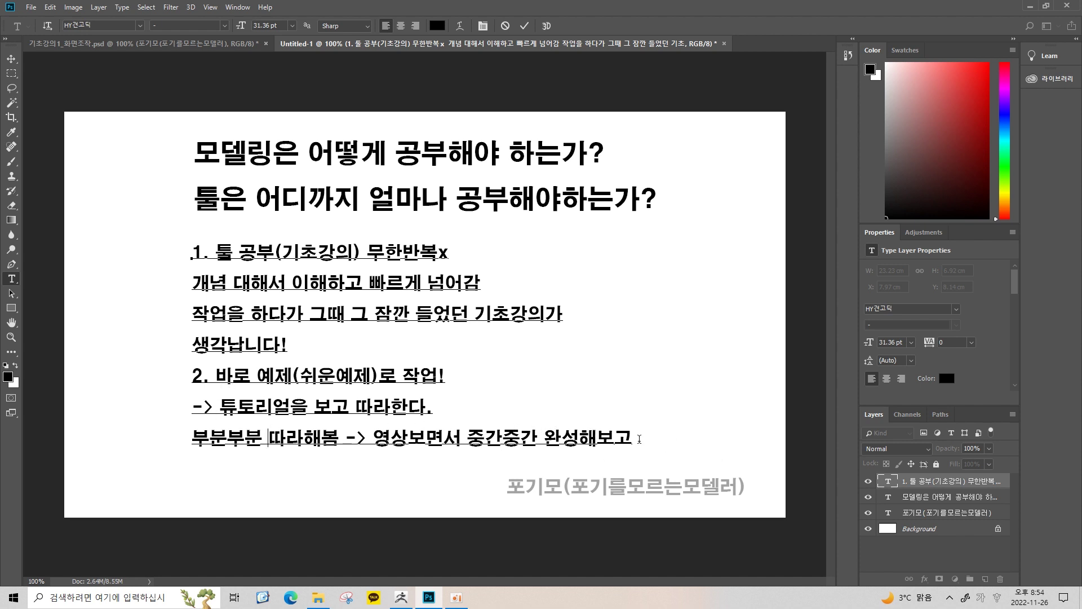
Step: Commit the text and scale the list block down with Free Transform
key(ctrl+Return)
key(ctrl+t)
drag(638, 451, 569, 419)
Step: Apply the shrink and add the line '-> 다음튜토리얼보고 또 따라해보고' under the body text
key(Return)
double_click(888, 478)
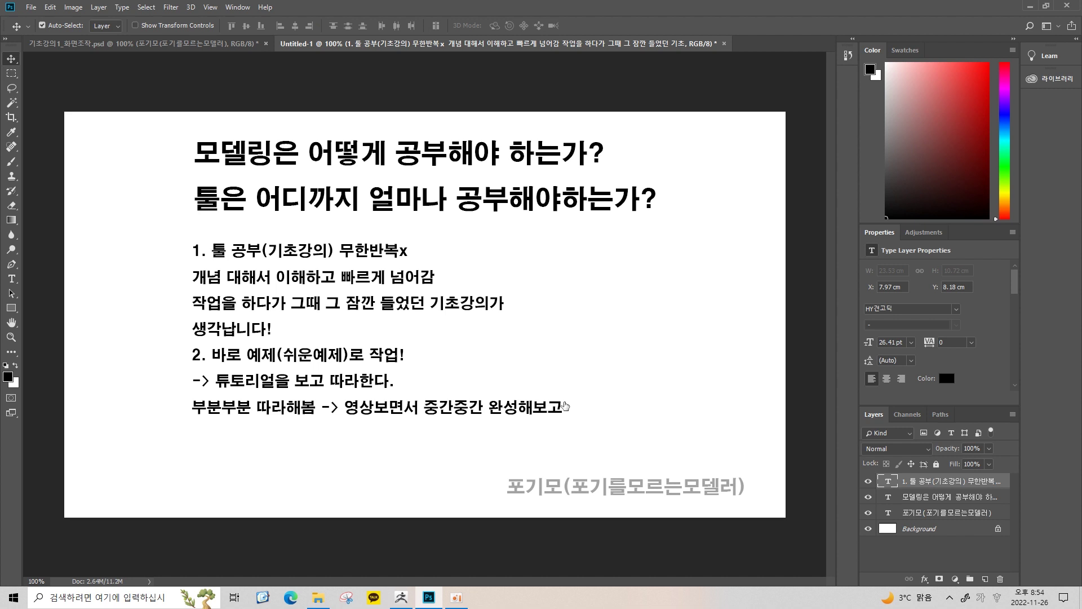
click(449, 241)
double_click(558, 407)
click(564, 410)
key(Return)
text(ㄱ)
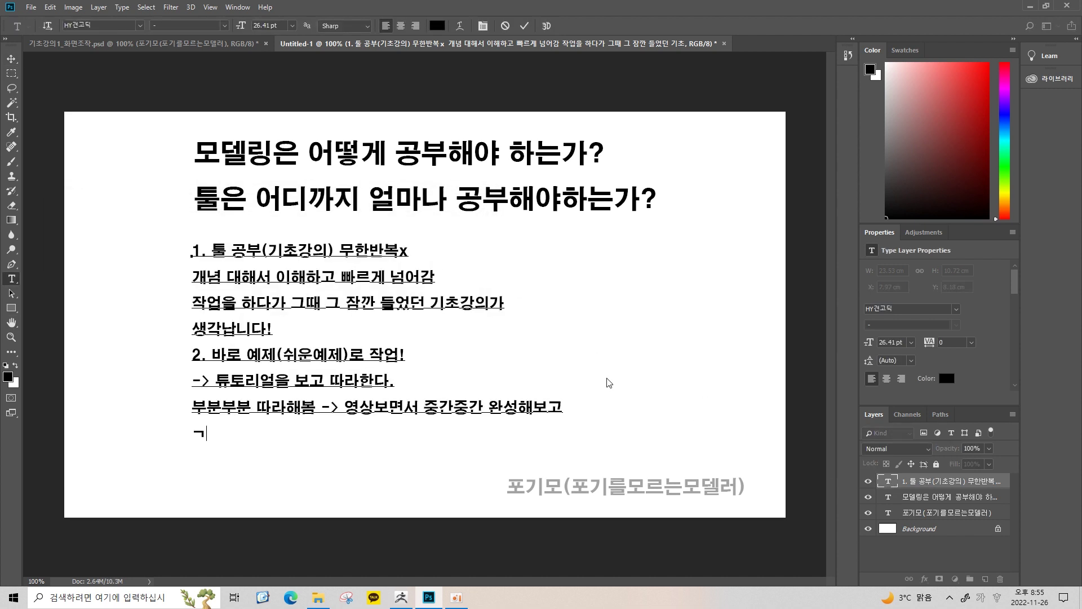
text(-> 다음ㅌ튜토리얼보고 또 ㄷ따라해보고)
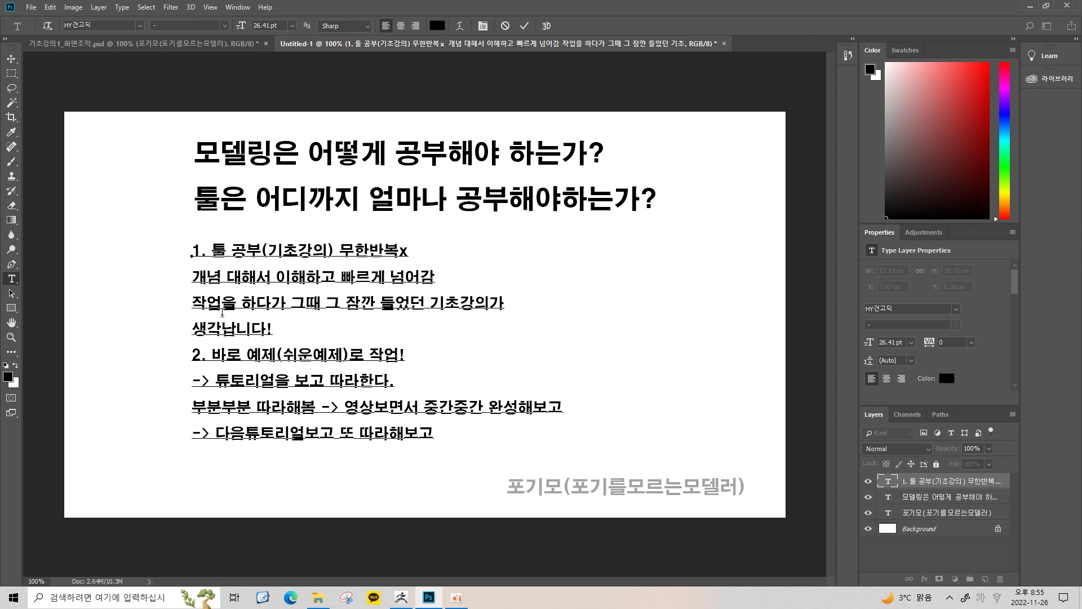
mouse_move(244, 303)
mouse_down()
mouse_move(496, 304)
mouse_move(253, 329)
mouse_move(271, 331)
mouse_up()
click(276, 330)
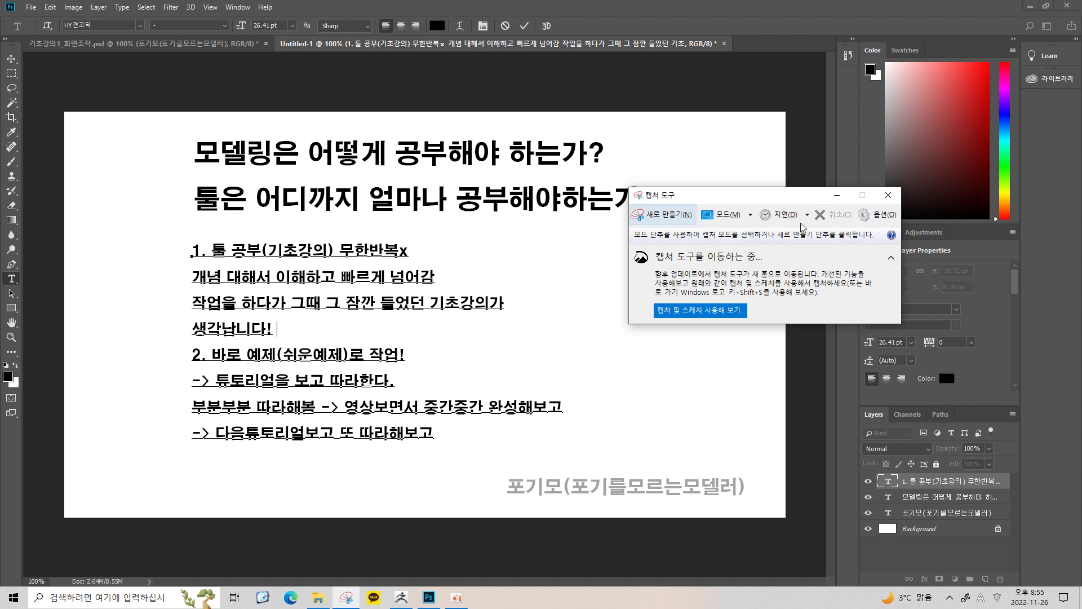
Step: Leave text editing and capture the slide area with Snipping Tool
click(919, 497)
key(v)
click(346, 598)
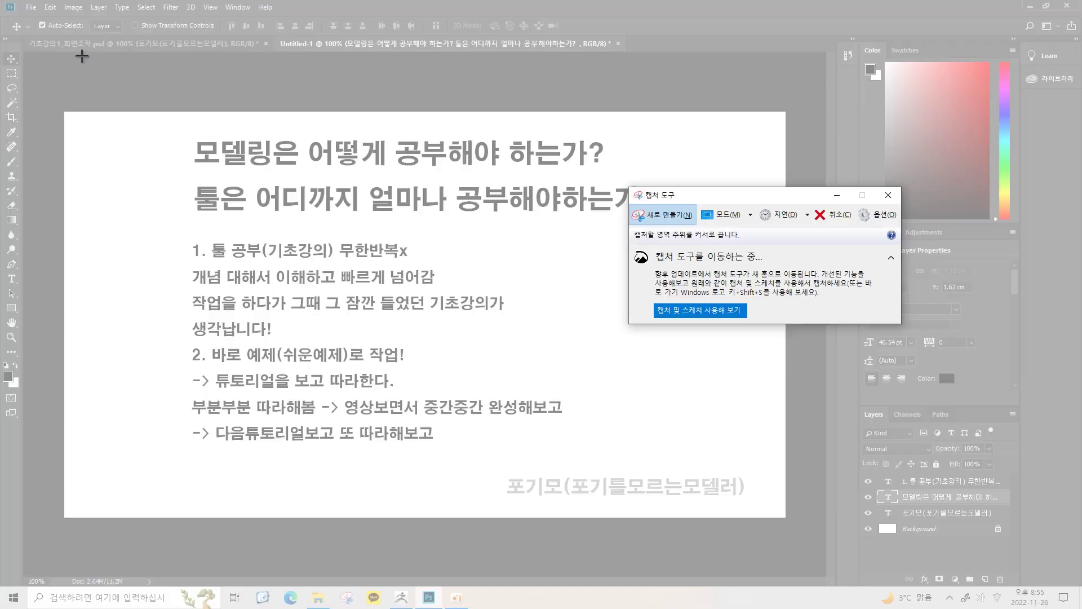
drag(79, 47, 784, 529)
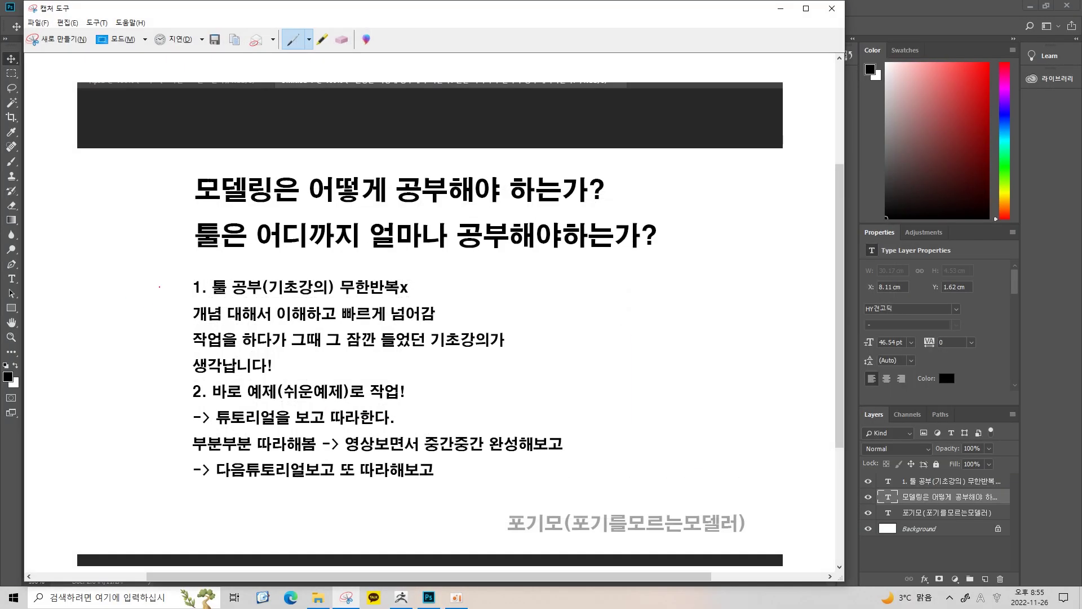
Step: Draw a red downward arrow, underline 다음튜토리얼보고 and 기초강의가, and loop back to item 1
mouse_move(159, 288)
mouse_down()
mouse_move(151, 472)
mouse_move(172, 441)
mouse_up()
drag(202, 483, 324, 483)
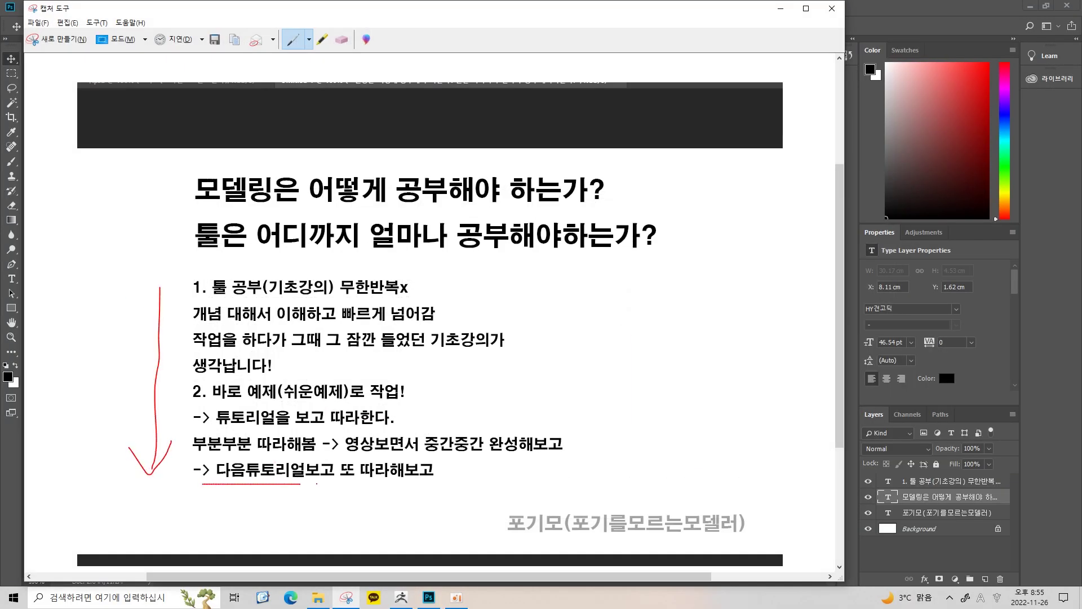
mouse_move(231, 483)
mouse_down()
mouse_move(97, 458)
mouse_move(174, 302)
mouse_move(170, 327)
mouse_up()
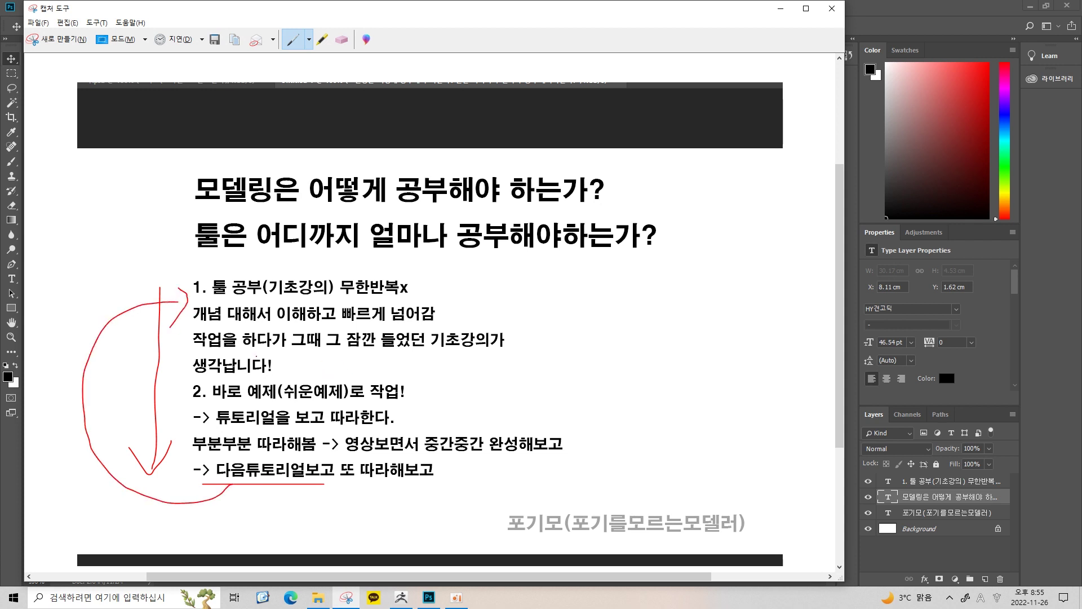
drag(435, 357, 488, 352)
mouse_move(177, 286)
mouse_down()
mouse_move(188, 295)
mouse_move(178, 334)
mouse_move(167, 275)
mouse_move(188, 314)
mouse_move(178, 329)
mouse_up()
Step: Handwrite a boxed 반복 in red, underline the title, and arrow it toward 반복
drag(537, 282, 571, 333)
drag(570, 310, 572, 347)
mouse_move(586, 279)
mouse_down()
mouse_move(589, 301)
mouse_move(620, 310)
mouse_move(622, 338)
mouse_up()
mouse_move(525, 361)
mouse_down()
mouse_move(644, 347)
mouse_move(603, 261)
mouse_move(540, 359)
mouse_up()
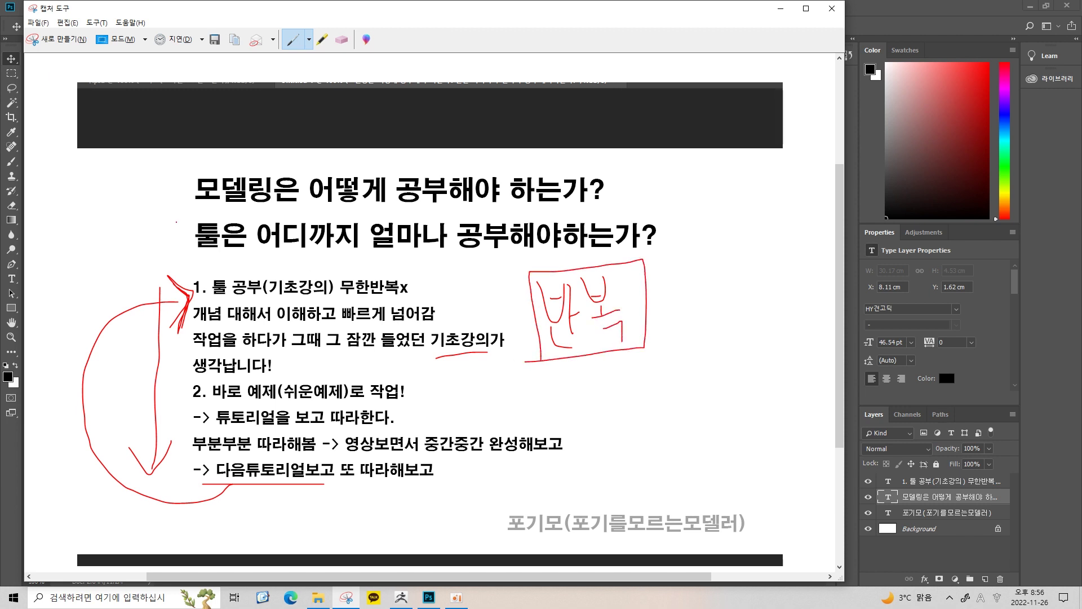
drag(179, 215, 610, 197)
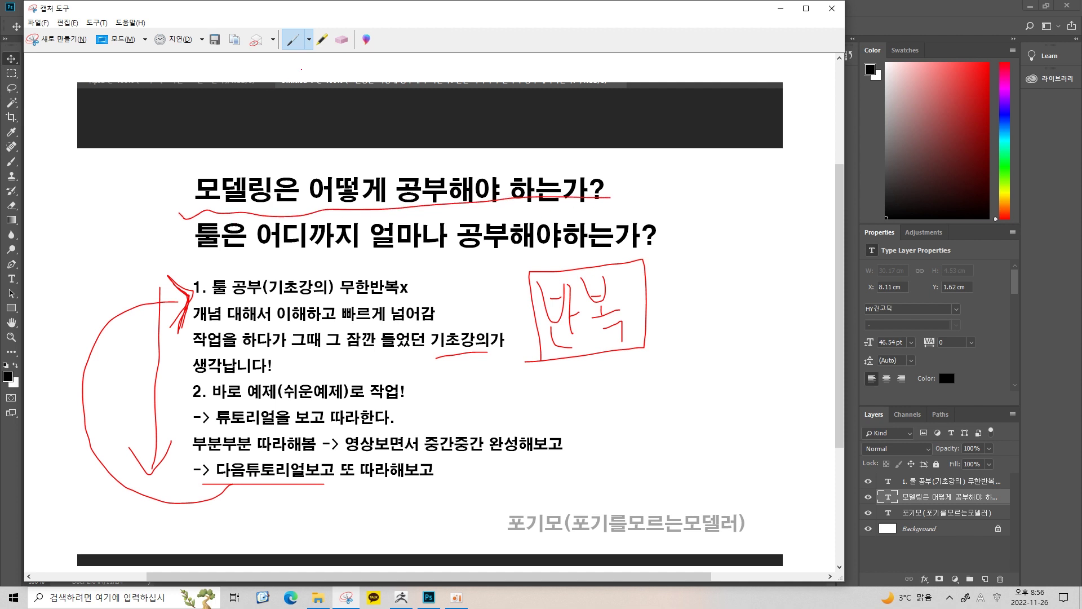
drag(598, 202, 699, 303)
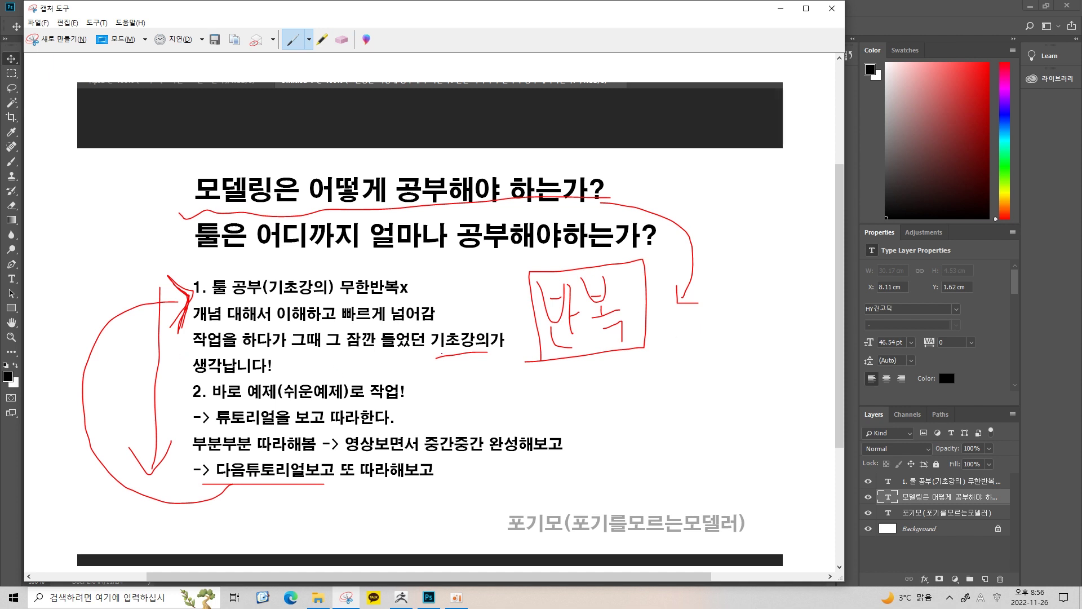
Step: Extend the 기초강의가 underline, underline point 2 and its tutorial line, then hide the capture
drag(435, 359, 415, 356)
mouse_move(489, 352)
mouse_down()
mouse_move(513, 350)
mouse_move(504, 351)
mouse_up()
drag(496, 270, 522, 352)
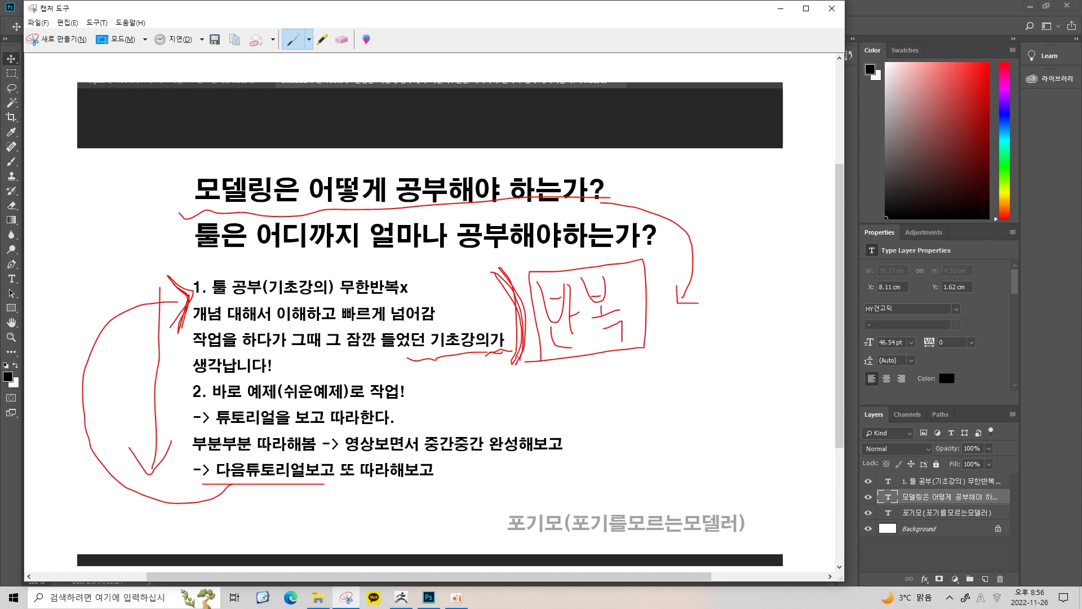
click(344, 41)
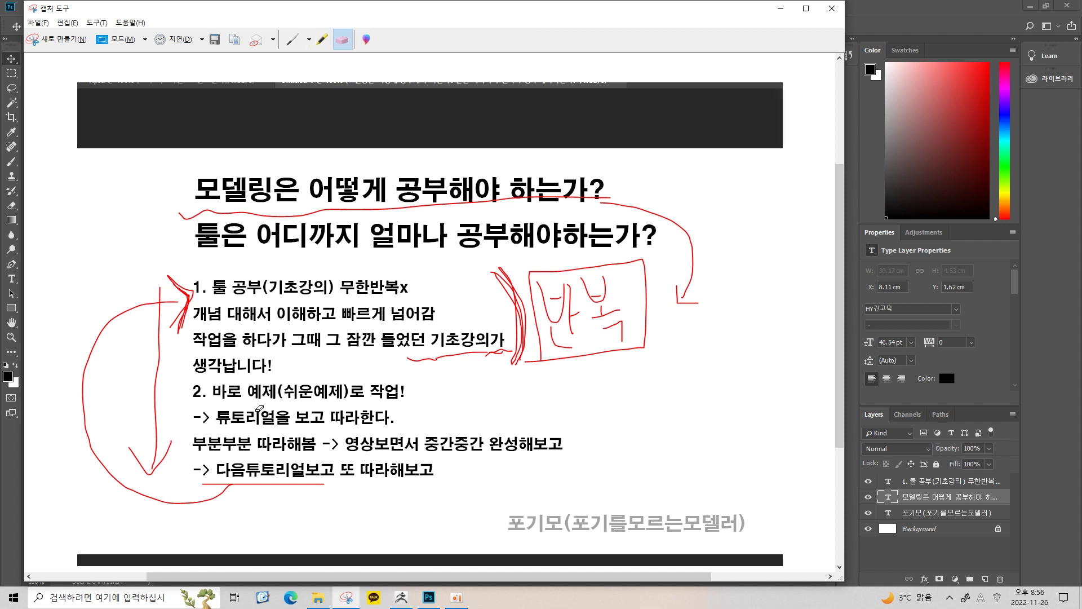
click(293, 41)
drag(202, 404, 379, 401)
drag(218, 434, 391, 417)
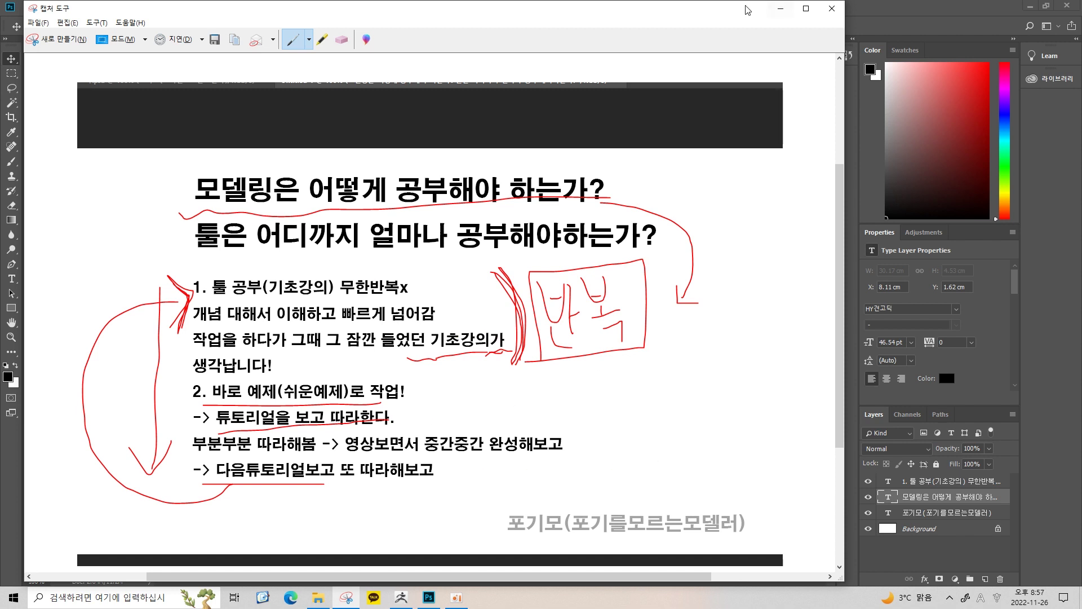
click(780, 8)
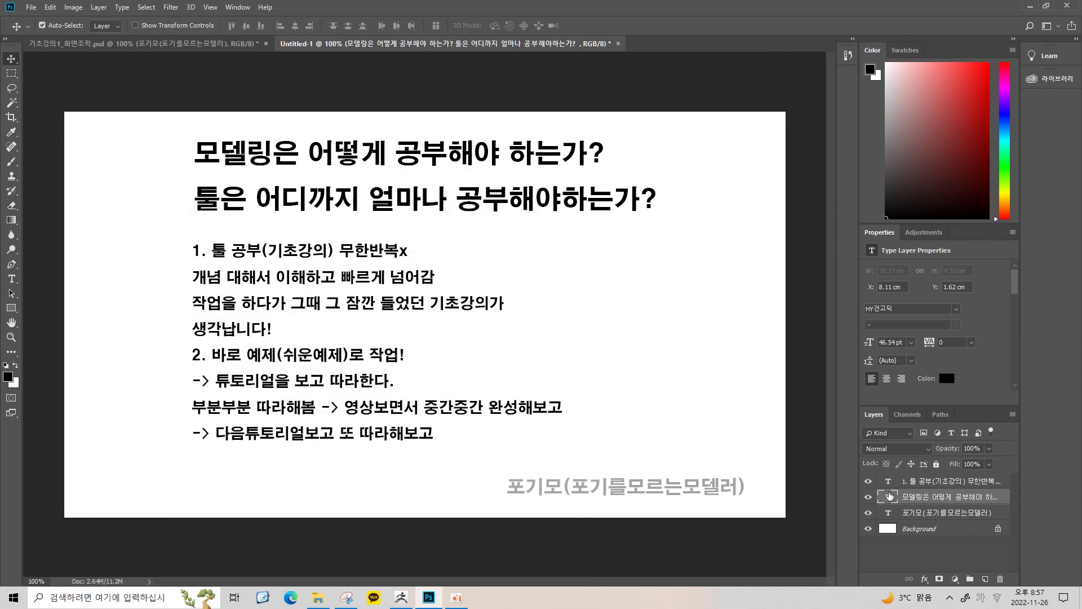
Step: Change the last body line's ending to 따라해보기 and commit the text
double_click(889, 497)
double_click(888, 481)
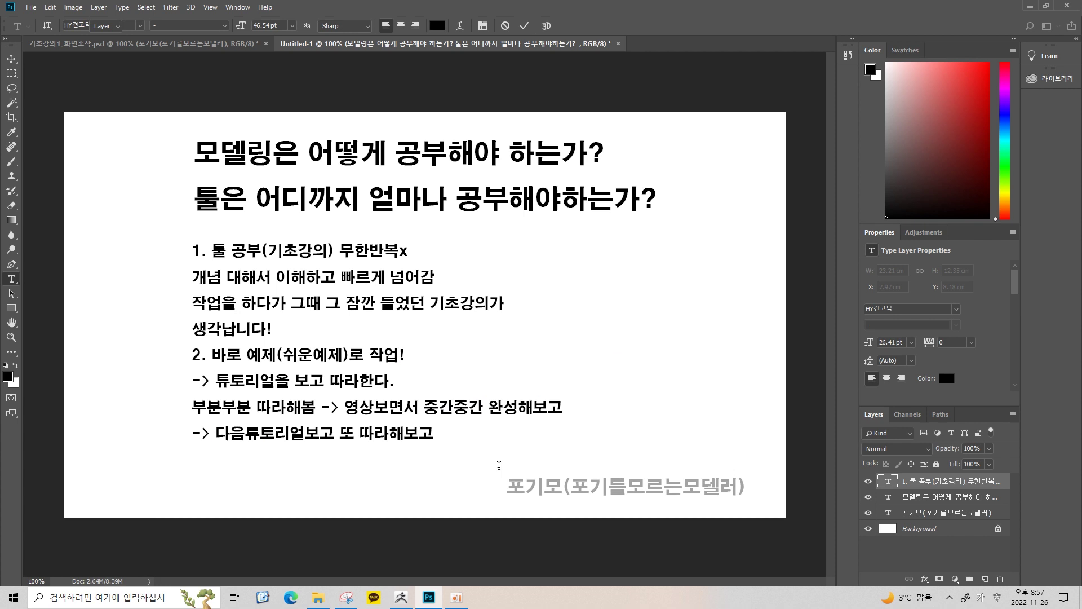
key(BackSpace)
text(기)
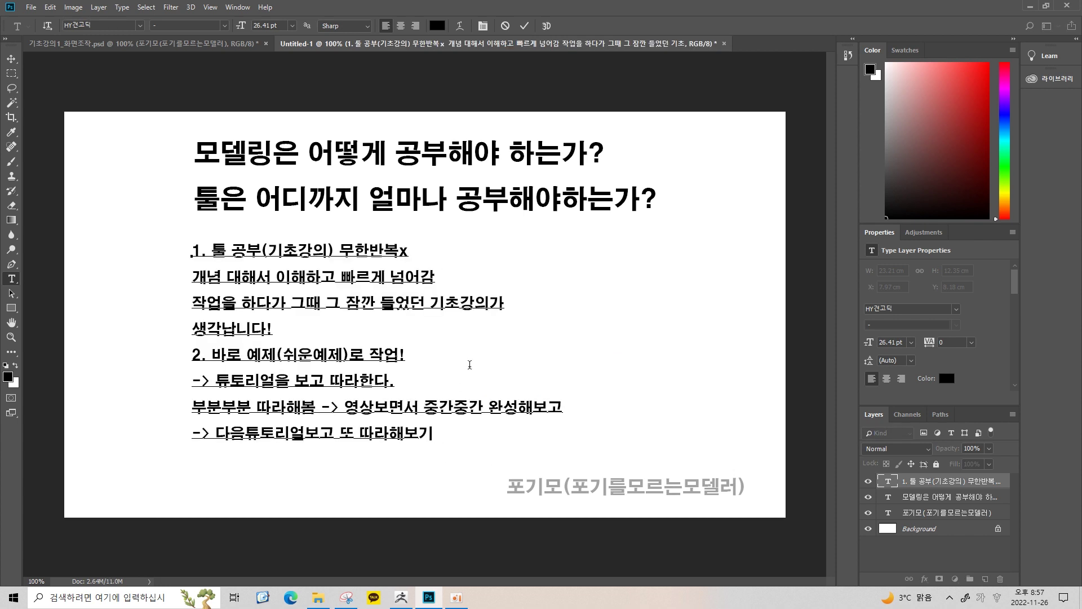
click(11, 58)
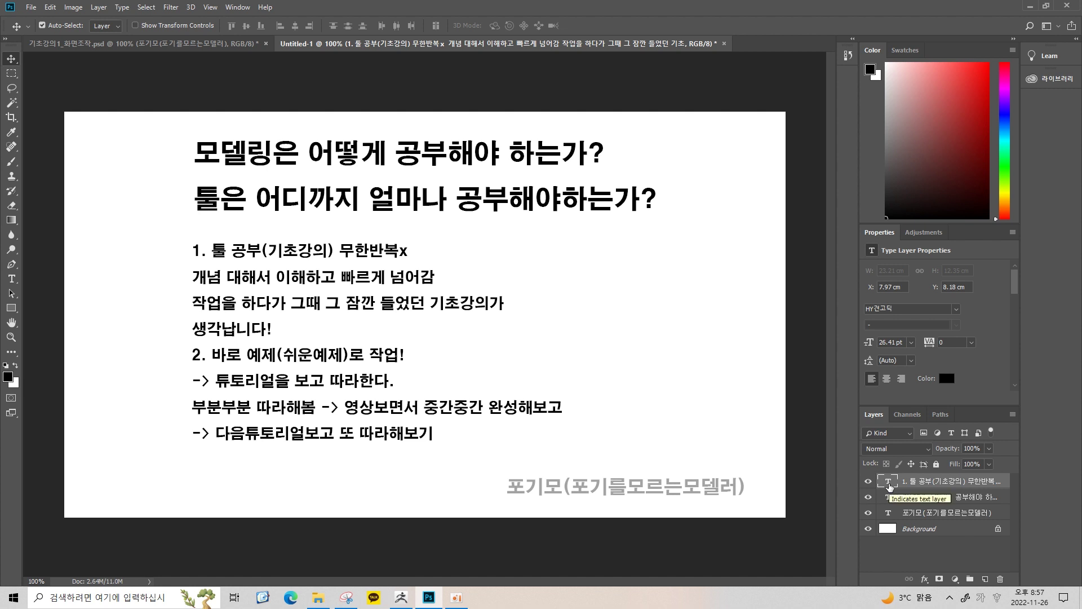
double_click(889, 482)
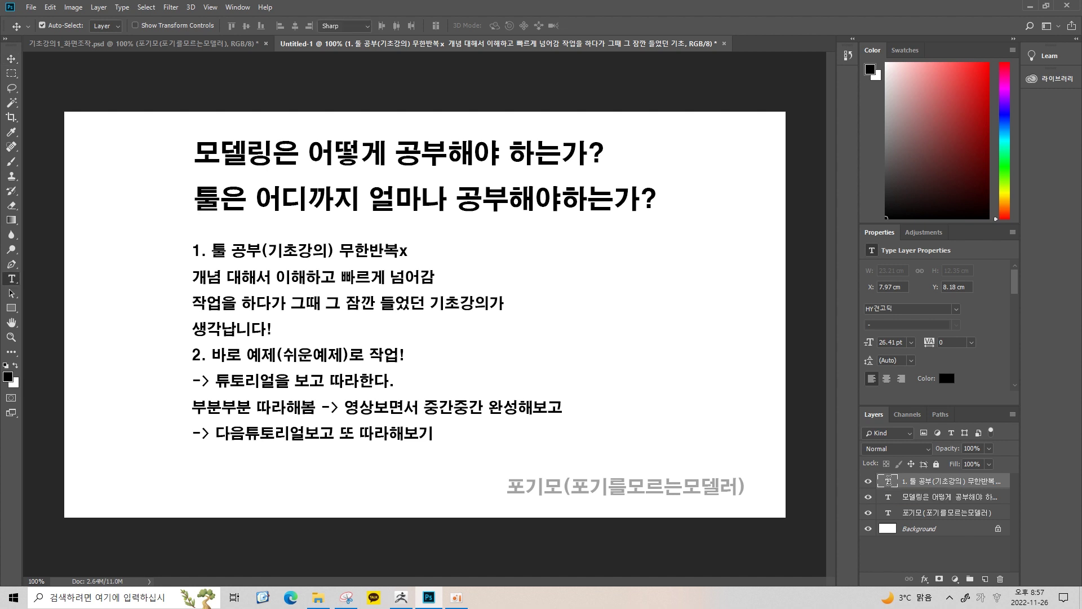
click(11, 59)
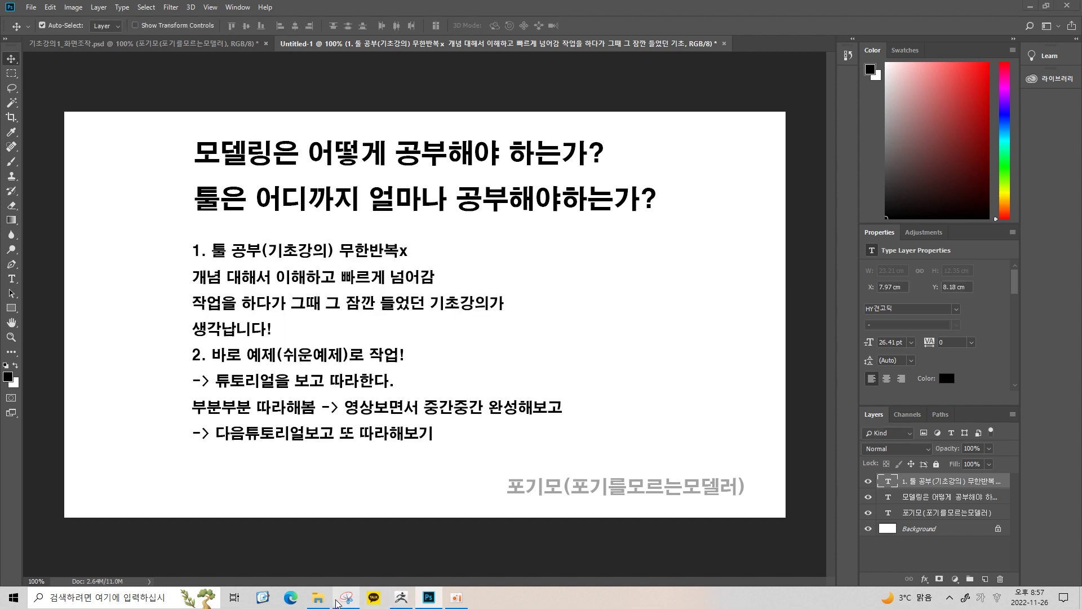
Step: Add red strokes under the boxed 반복 in the capture and hide it again
click(345, 599)
drag(554, 383, 641, 371)
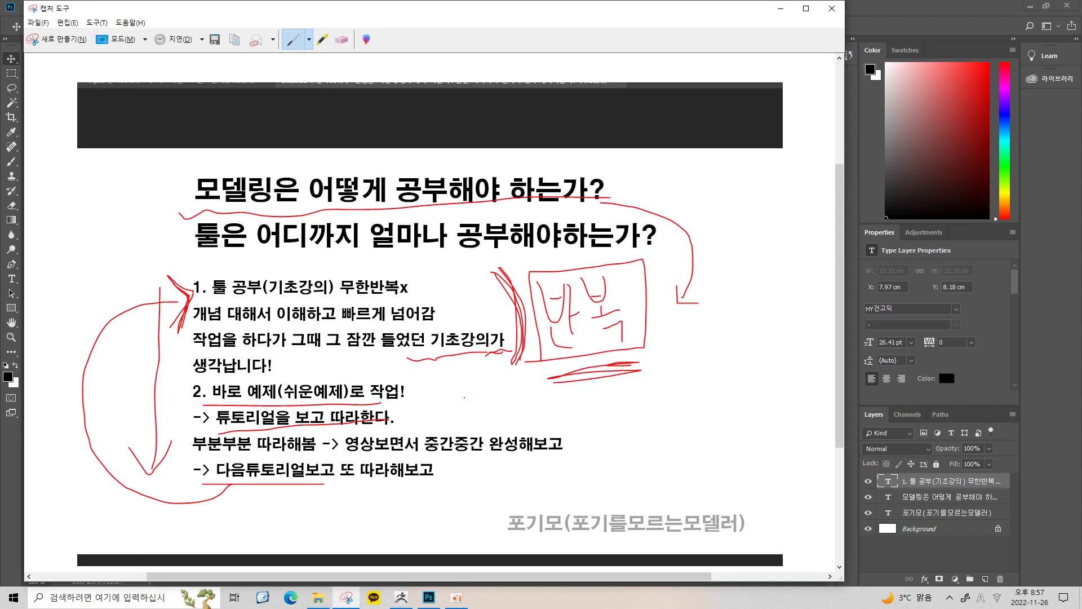
click(782, 8)
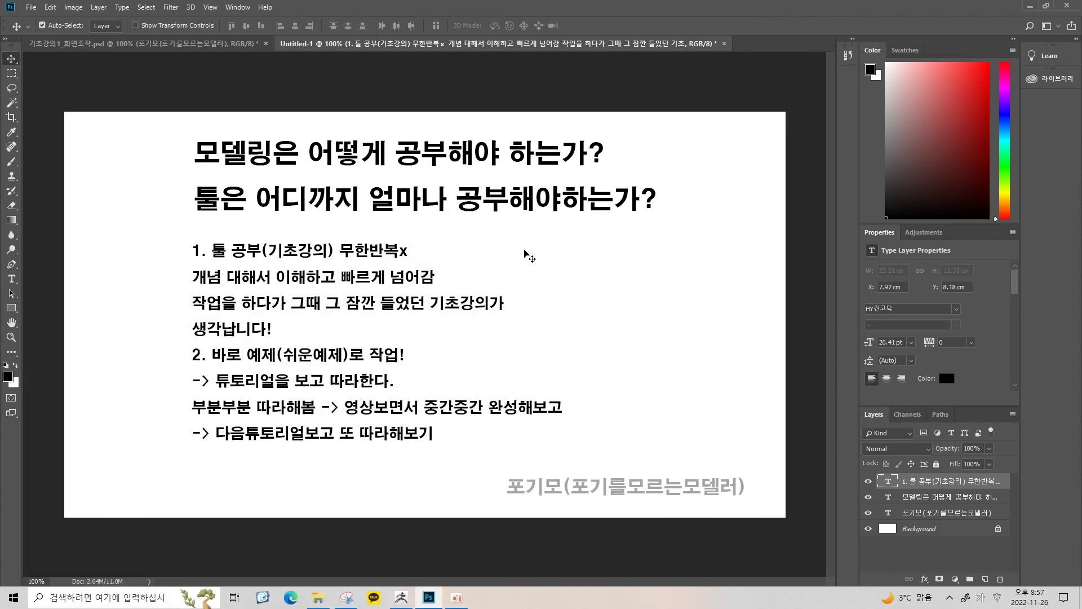
Step: Shrink the body text to about three quarters, move it up, and duplicate it below
key(ctrl+t)
drag(550, 439, 469, 391)
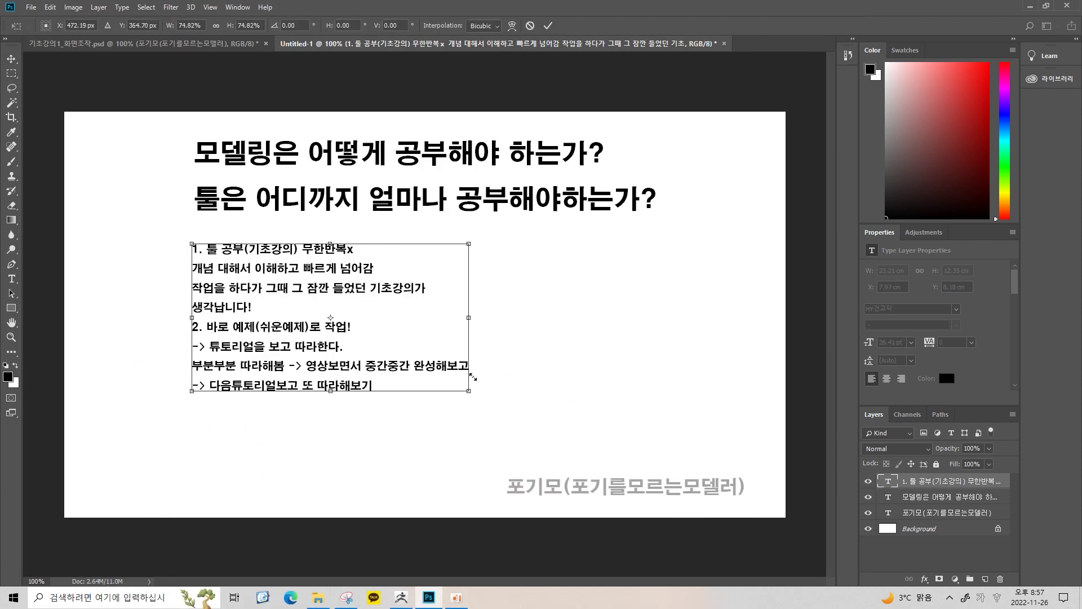
key(Return)
drag(319, 273, 315, 257)
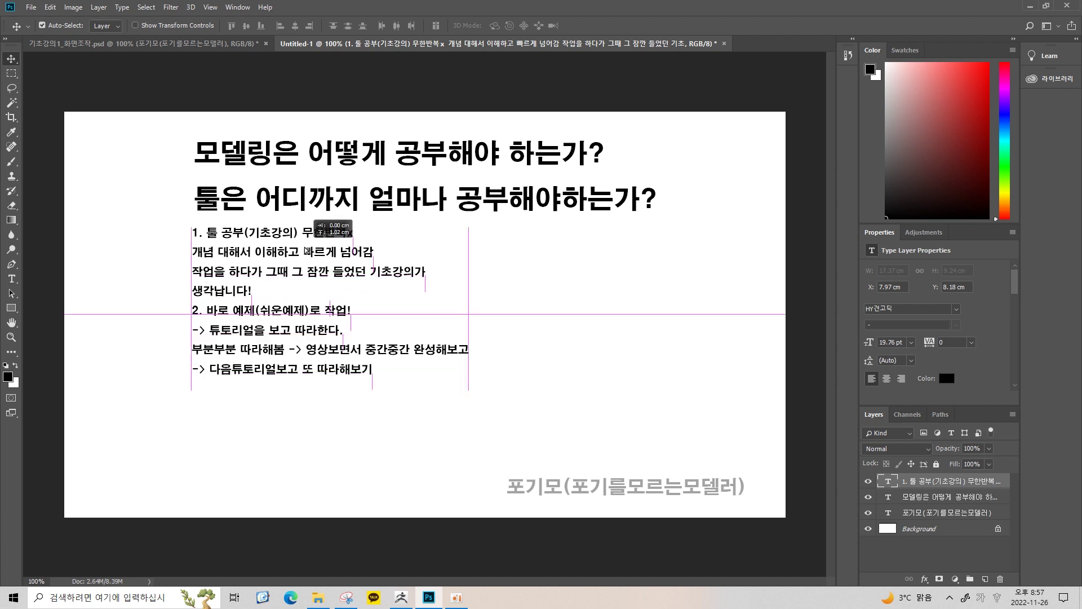
drag(308, 257, 500, 454)
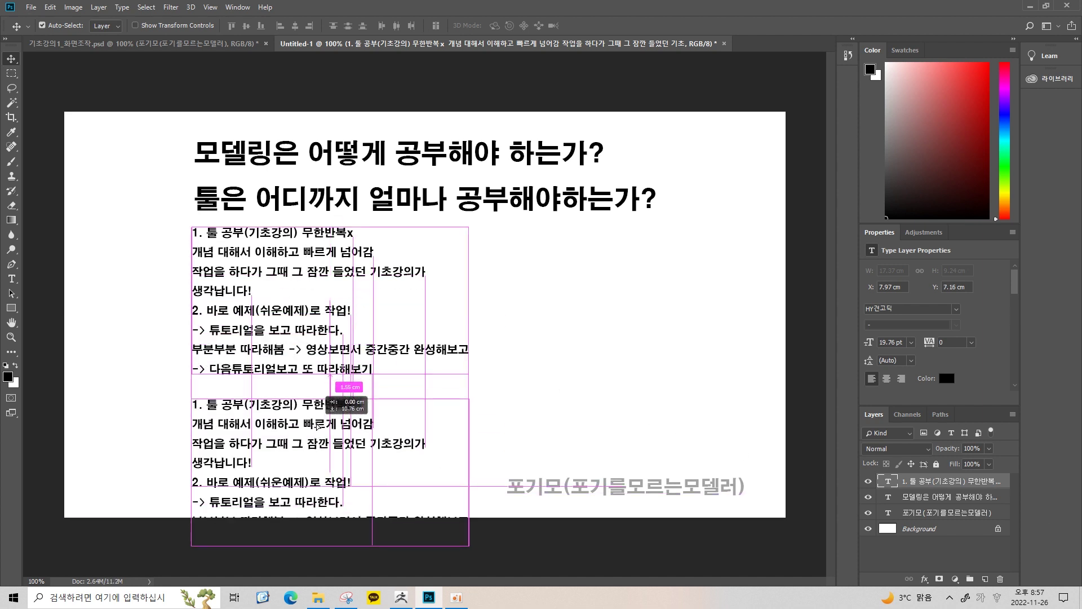
Step: Move the copied text block to the right side, level with the other block
double_click(888, 480)
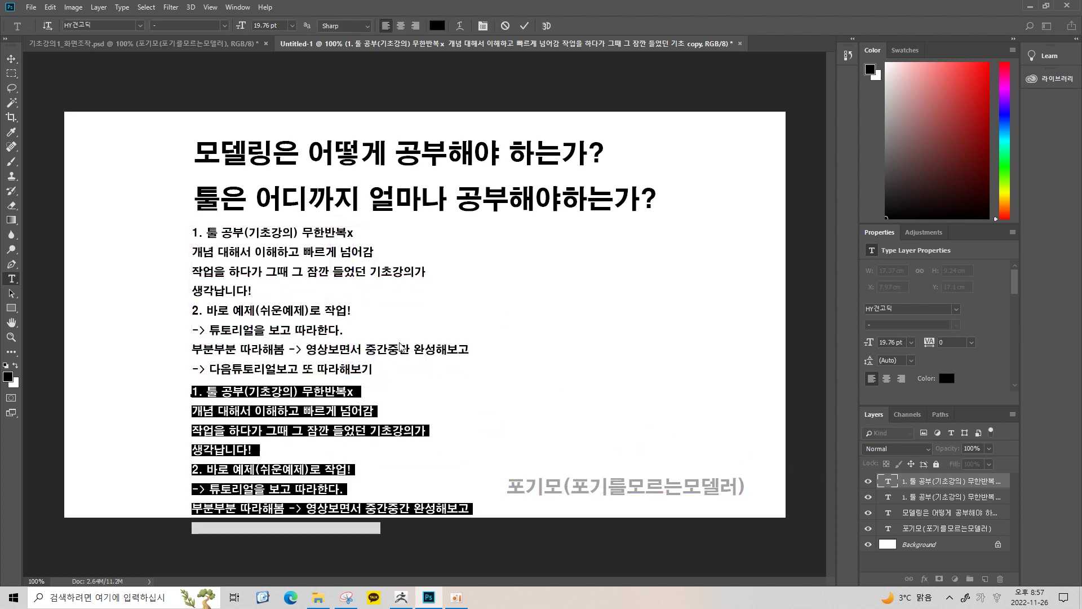
text(툴)
key(ctrl+z)
key(Escape)
key(v)
click(921, 495)
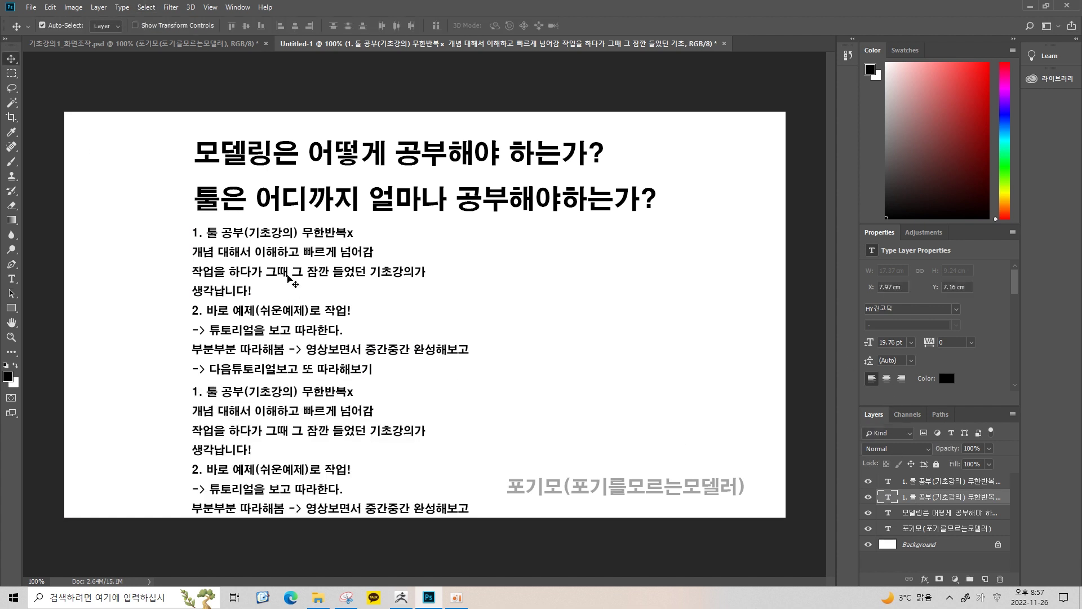
drag(290, 283, 765, 410)
drag(230, 408, 230, 249)
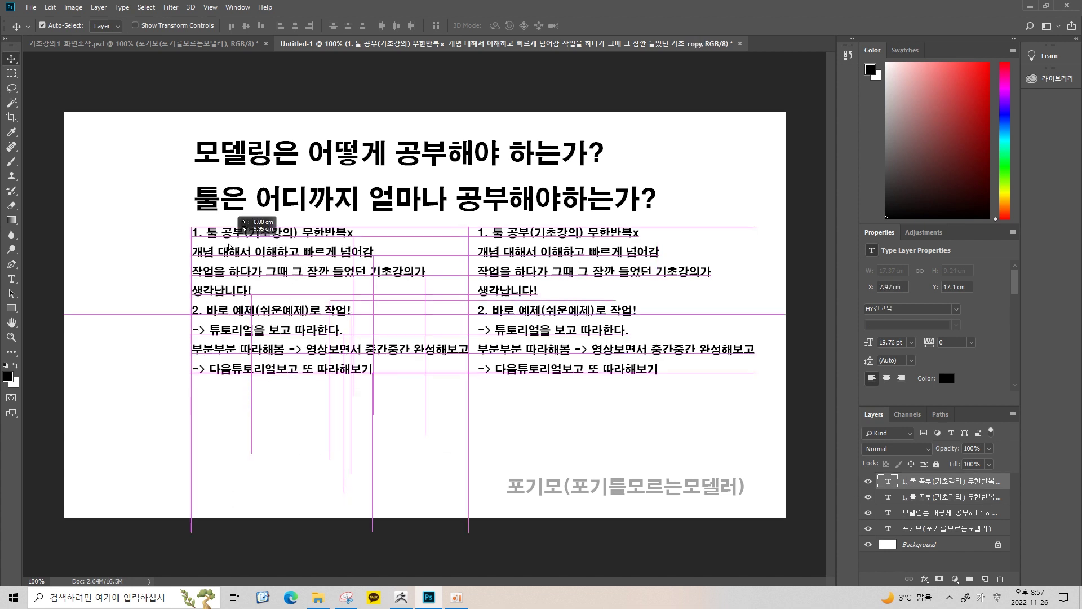
Step: Enlarge the left text block with Free Transform and open its text for editing
key(ctrl+t)
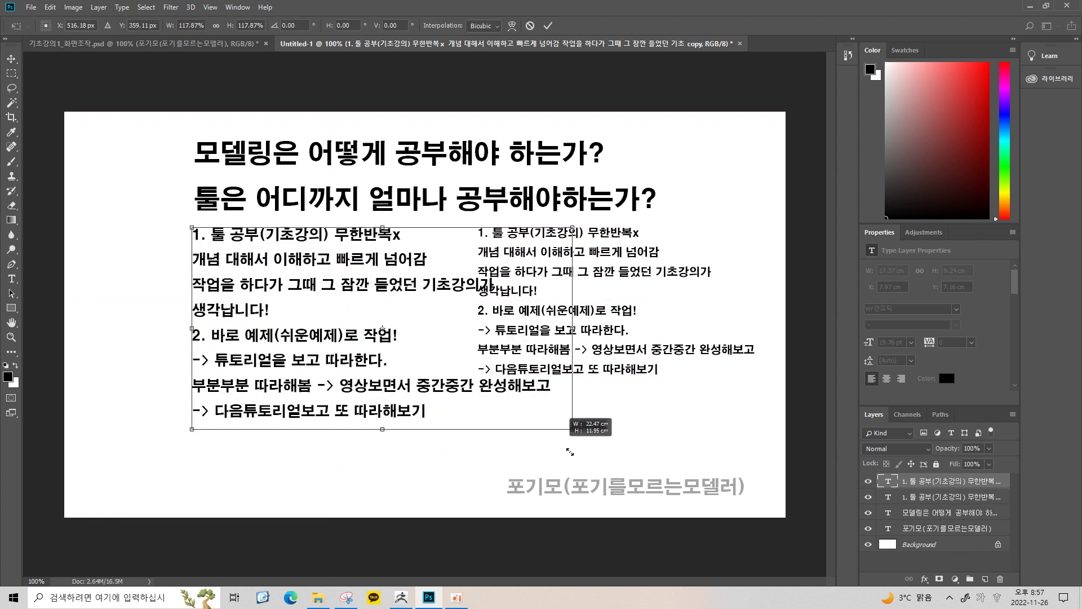
drag(462, 375, 608, 450)
key(Return)
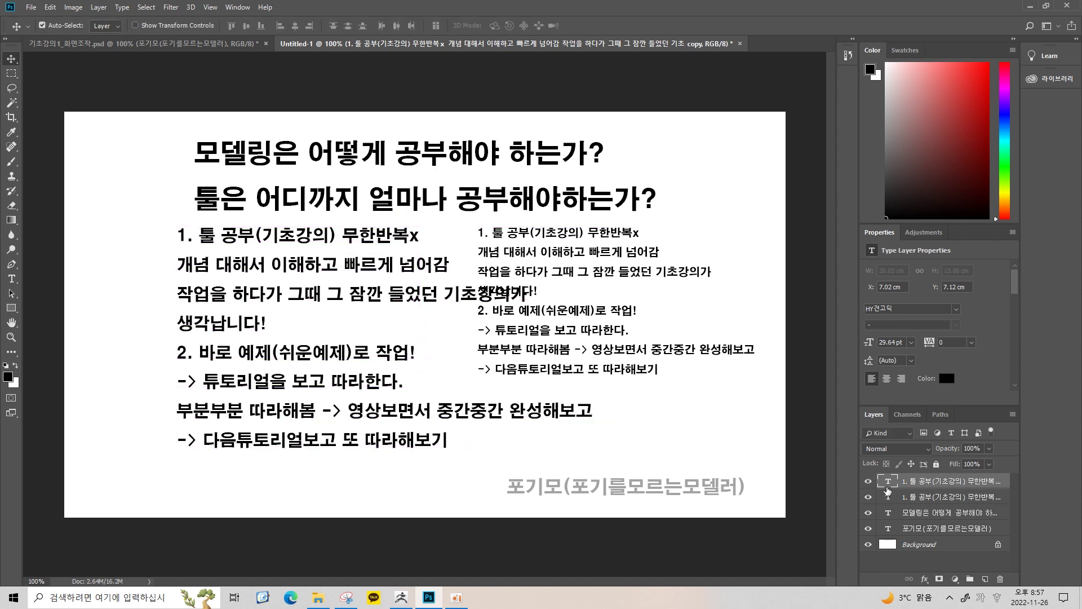
double_click(889, 484)
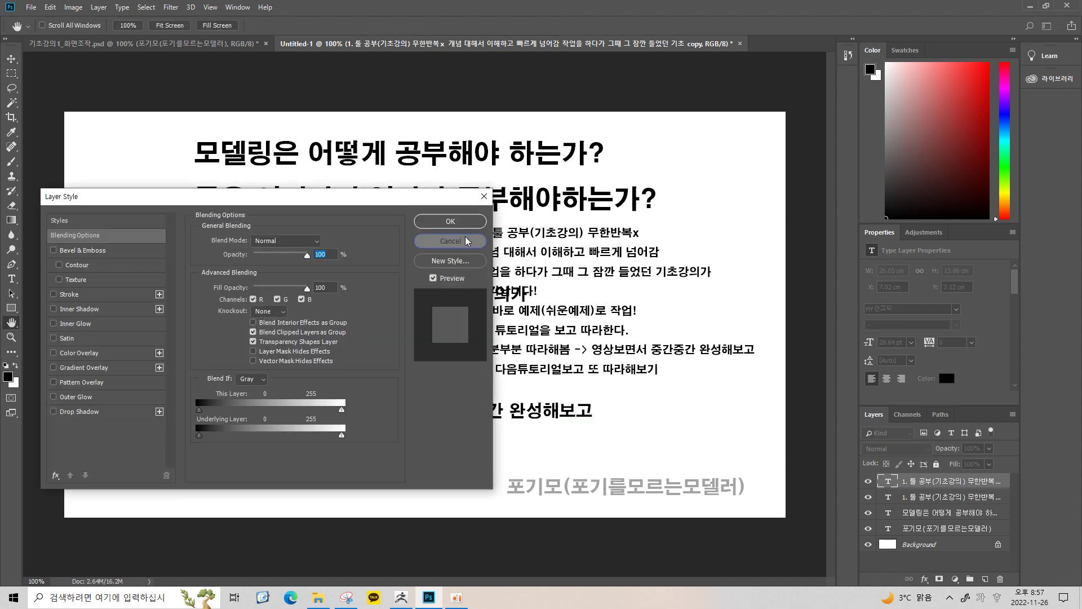
click(465, 237)
double_click(891, 484)
drag(553, 440, 346, 218)
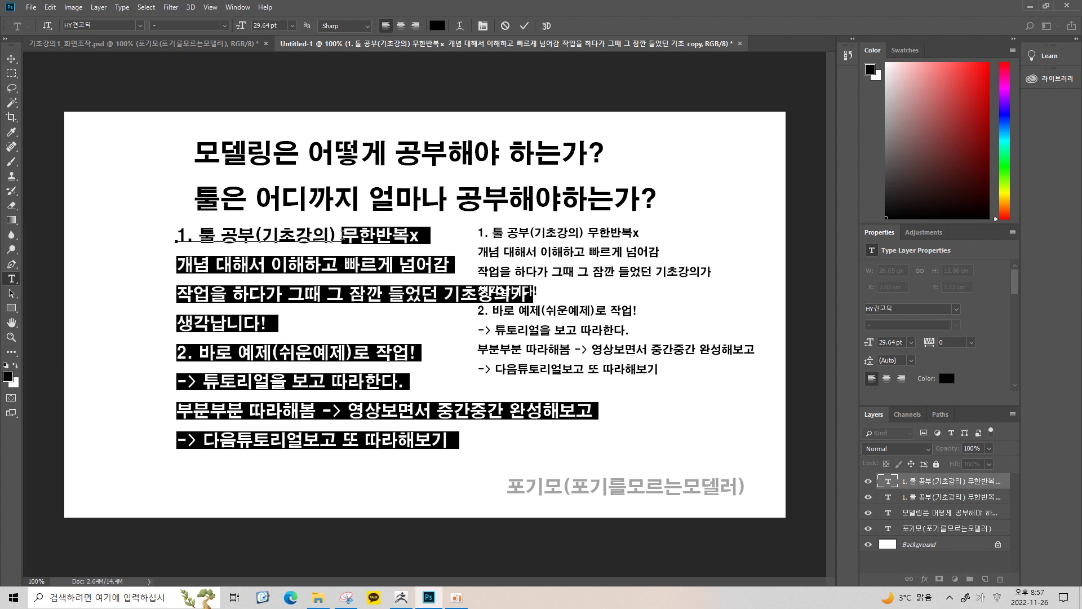
Step: Delete the old lines and retype the first point as '툴 공부! 어디까지'
key(BackSpace)
key(BackSpace)
key(BackSpace)
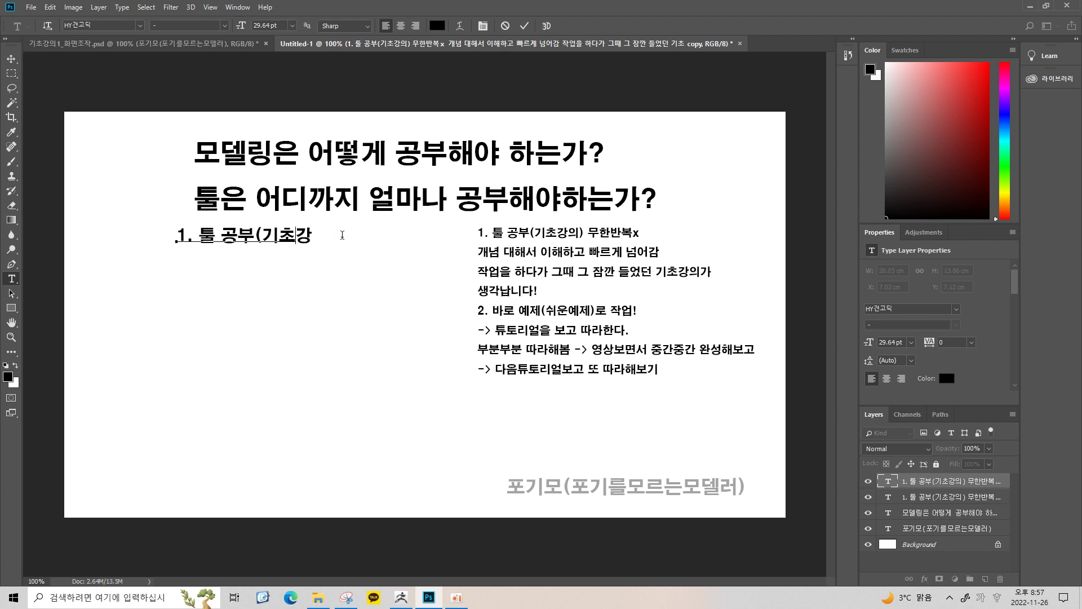
key(BackSpace)
key(BackSpace)
key(BackSpace)
key(BackSpace)
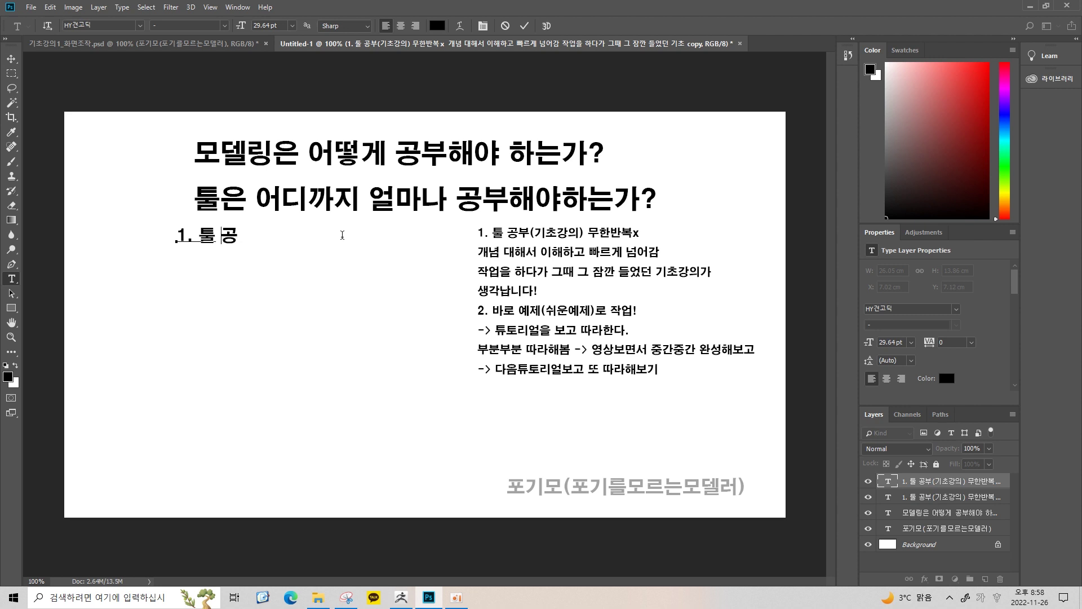
key(BackSpace)
text(공부!)
text( 어디까지)
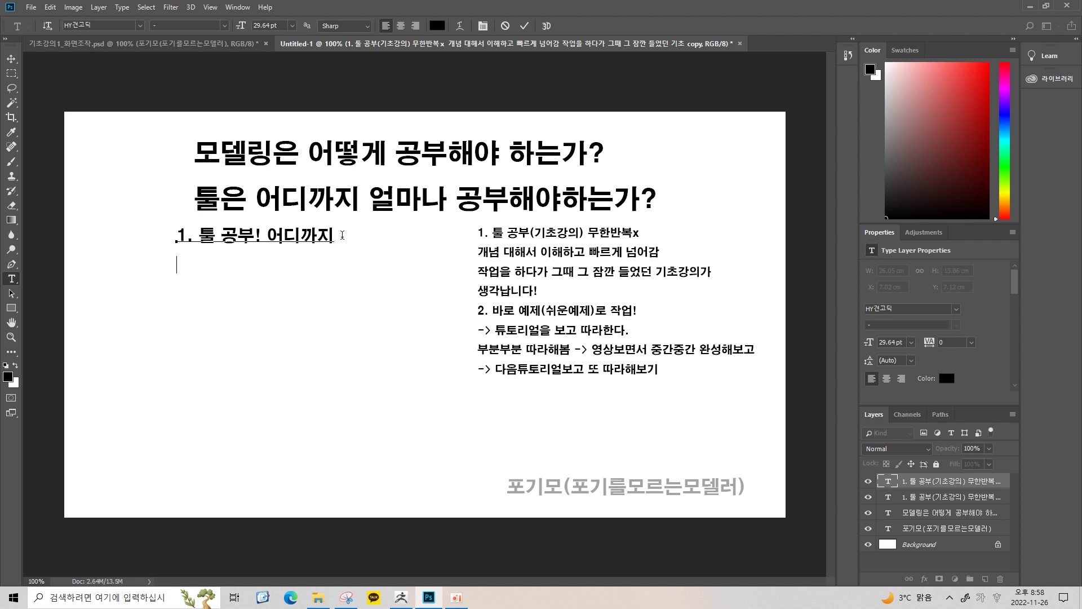
Step: Add a tool line listing 'maya, max, zbrush,'
key(Hangul)
key(Return)
text(May)
key(BackSpace)
key(BackSpace)
key(BackSpace)
text(maya, max)
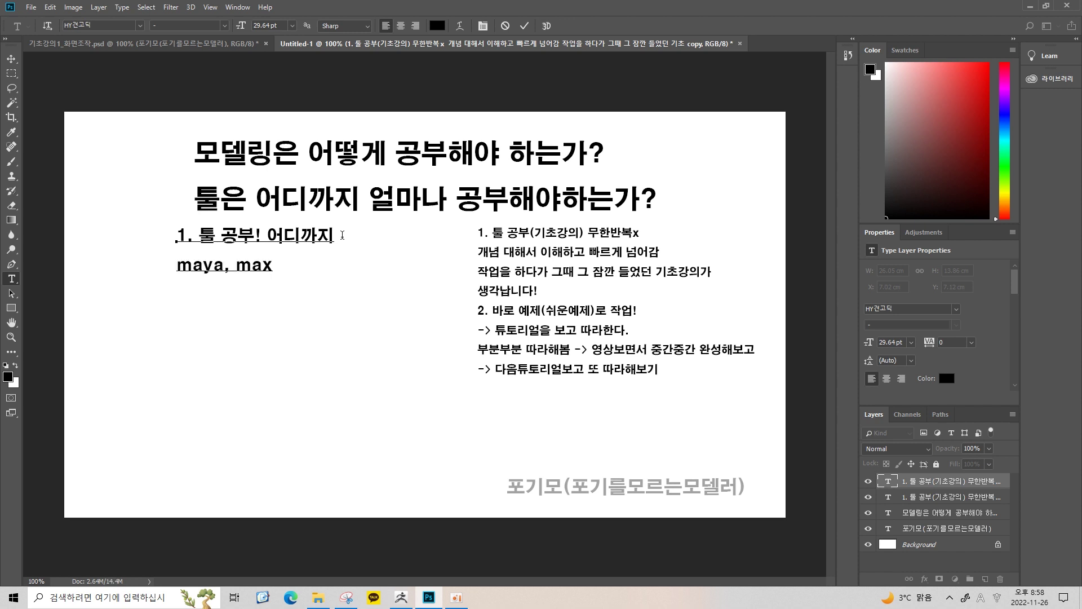
text(, zbv)
key(BackSpace)
text(rush,)
key(Return)
Step: Continue the tool list with unreal, photoshop, subs, speedtree and marvelous designer
text(unreal, )
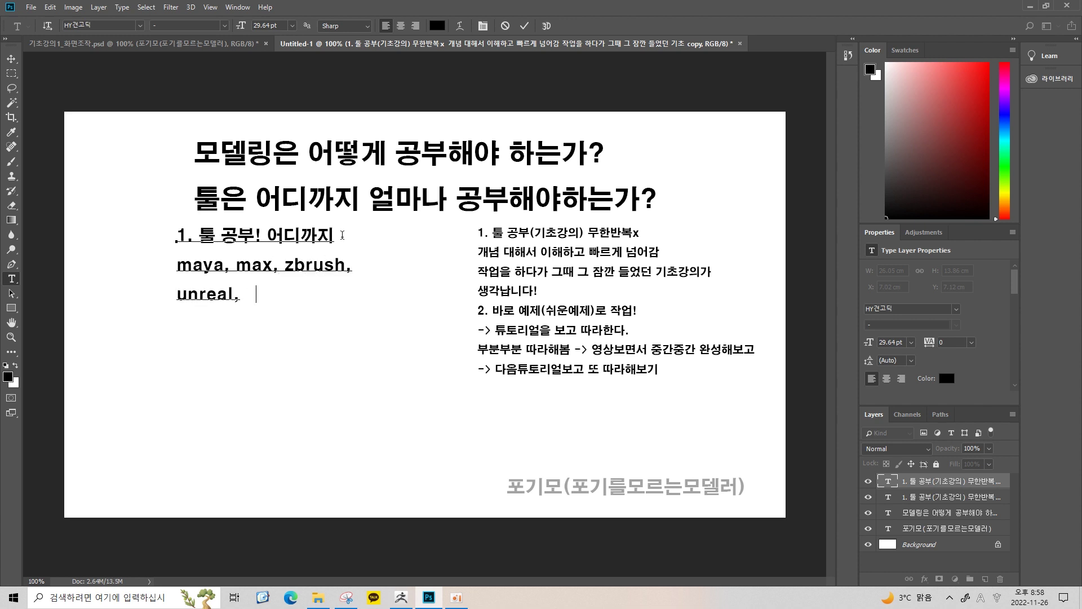
text(photosh)
key(BackSpace)
key(BackSpace)
text(shop, )
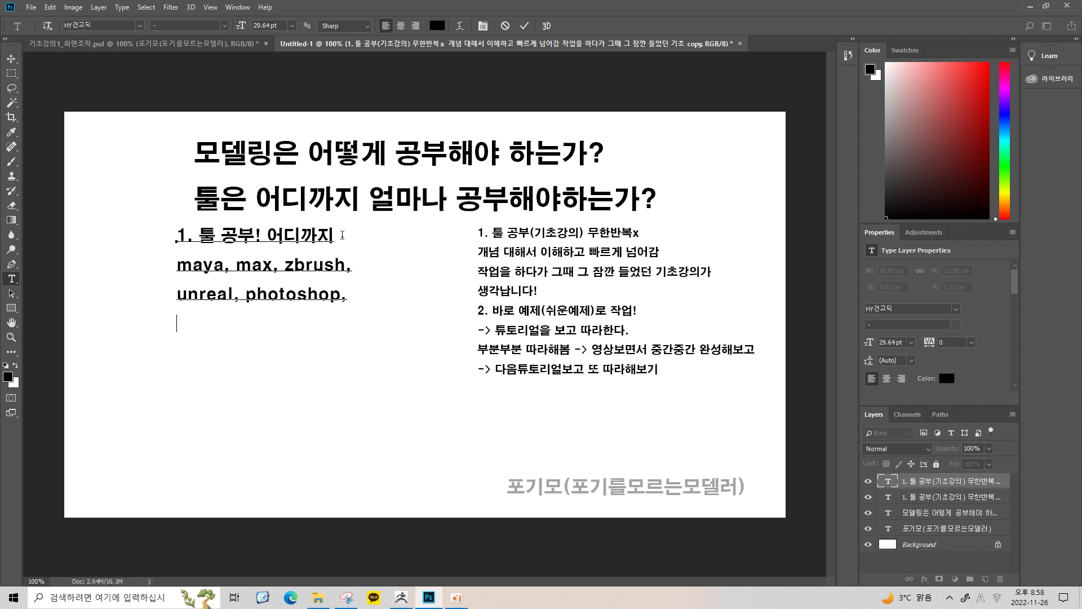
text(subs,)
text(speedtre)
text(e,)
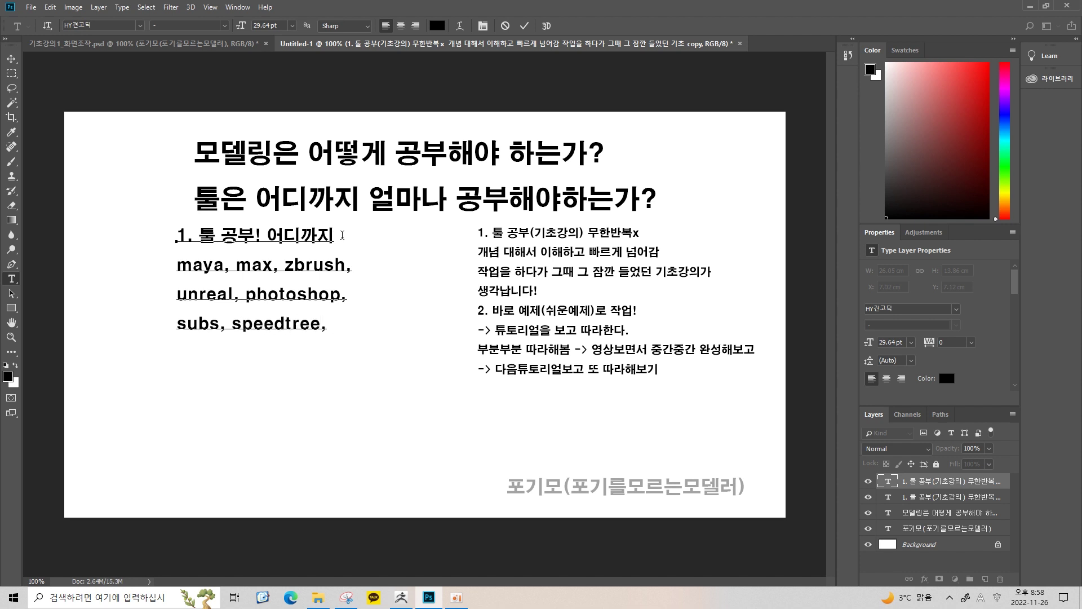
key(Return)
text(marvelous)
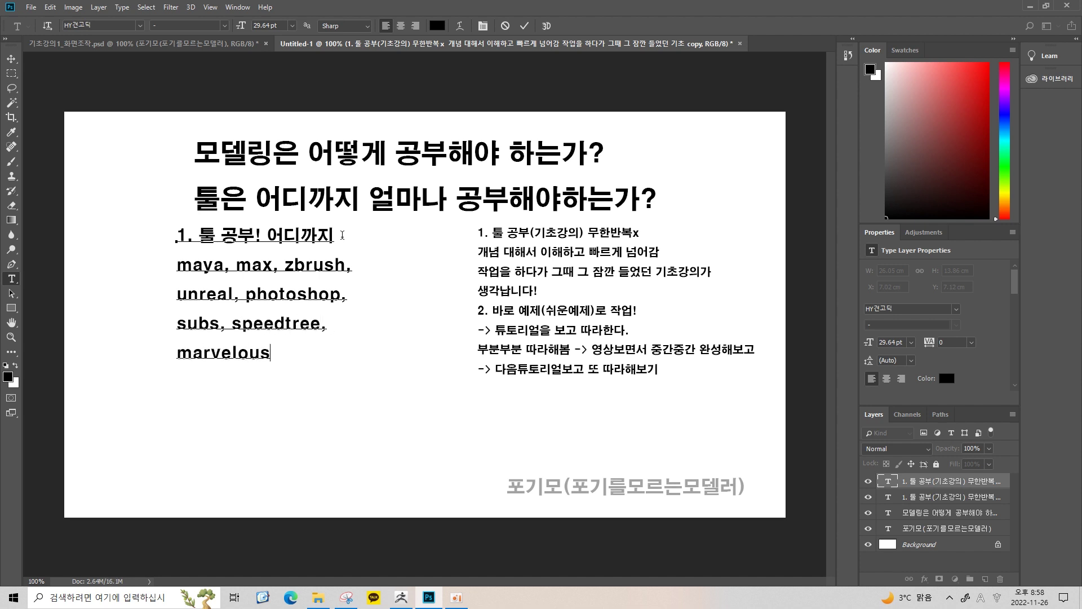
text( designer)
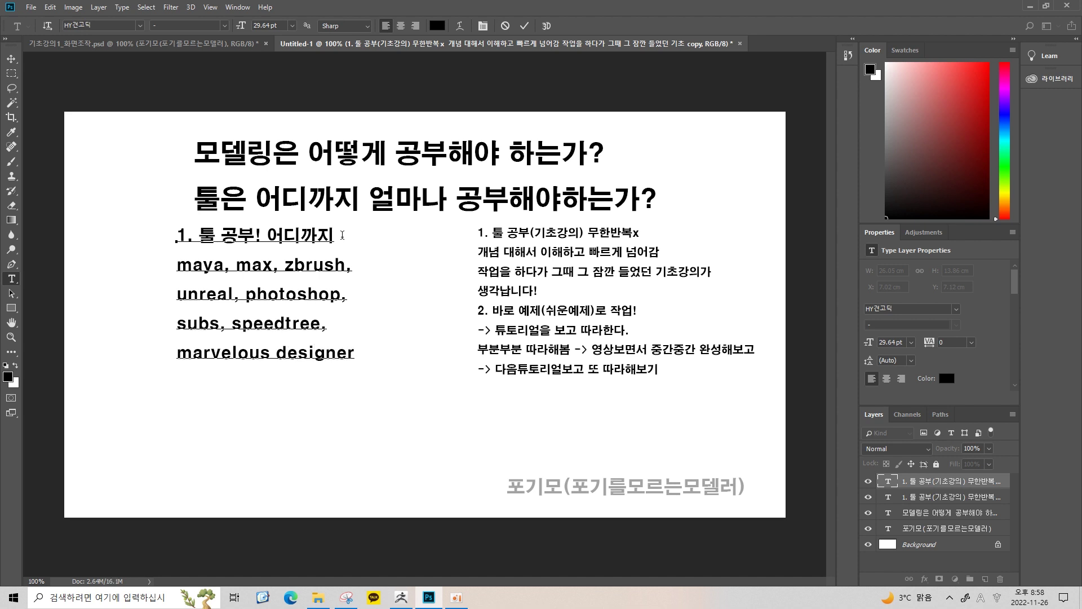
Step: Remove the tool-name lines from maya through marvelous designer
mouse_move(179, 263)
mouse_down()
mouse_move(381, 359)
mouse_move(356, 362)
mouse_up()
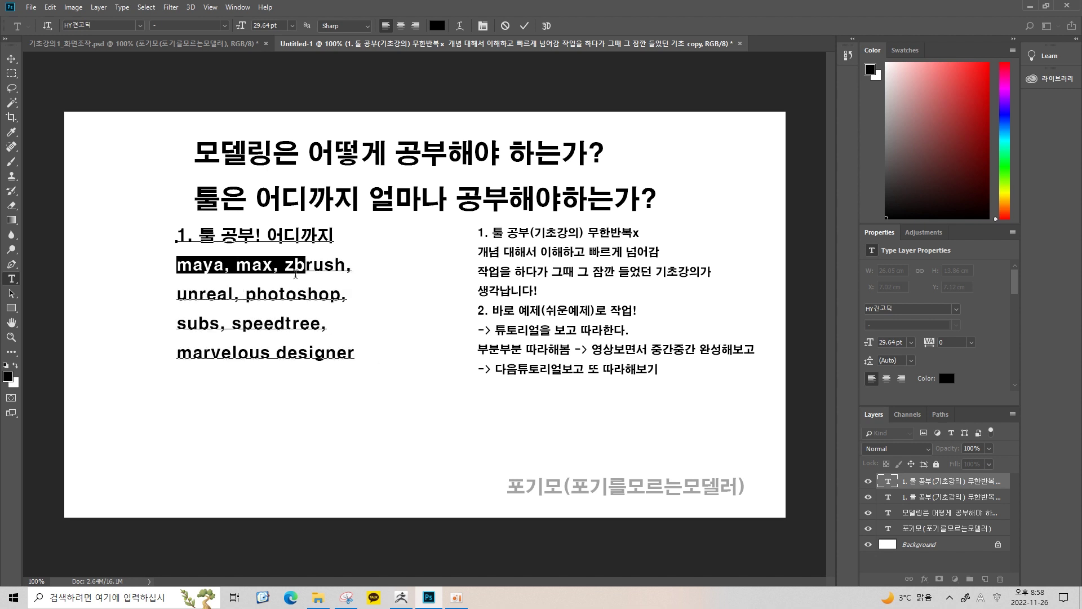
key(ctrl+shift+u)
click(358, 360)
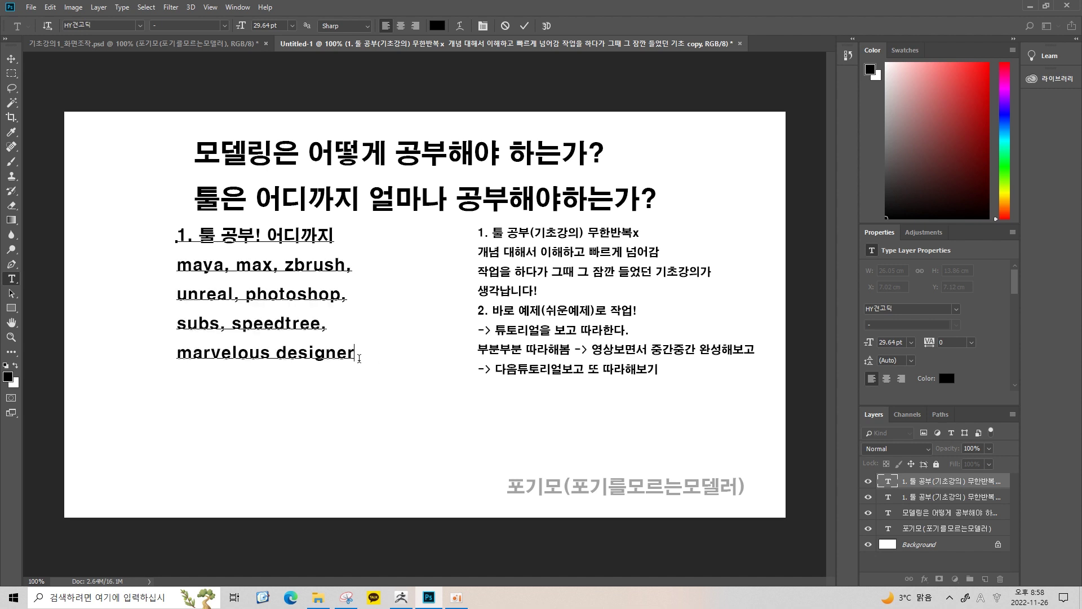
mouse_move(356, 358)
mouse_down()
mouse_move(178, 265)
mouse_move(374, 282)
mouse_up()
click(178, 265)
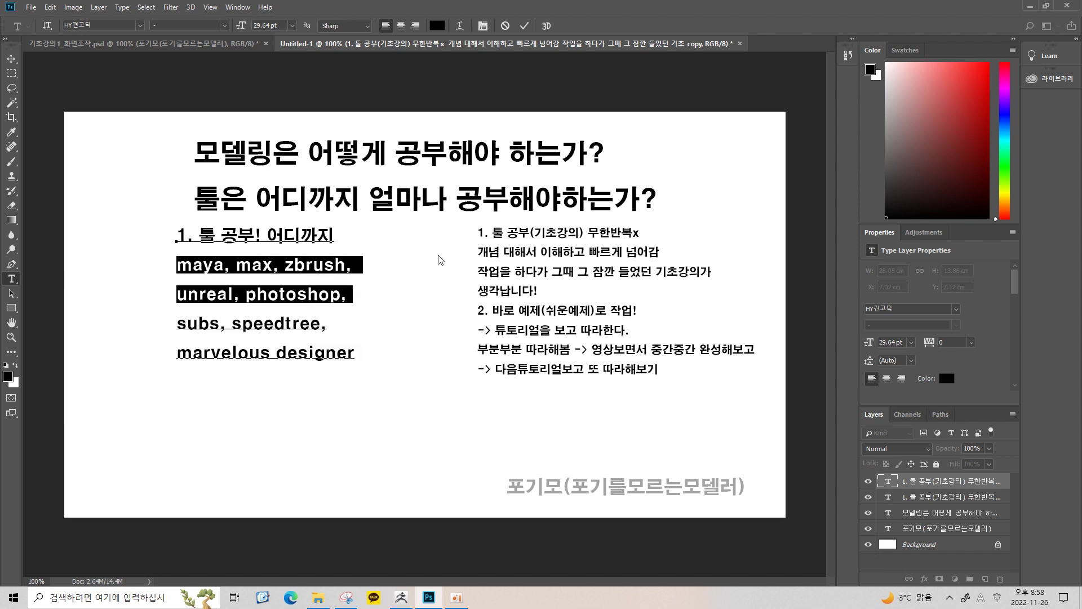
click(187, 269)
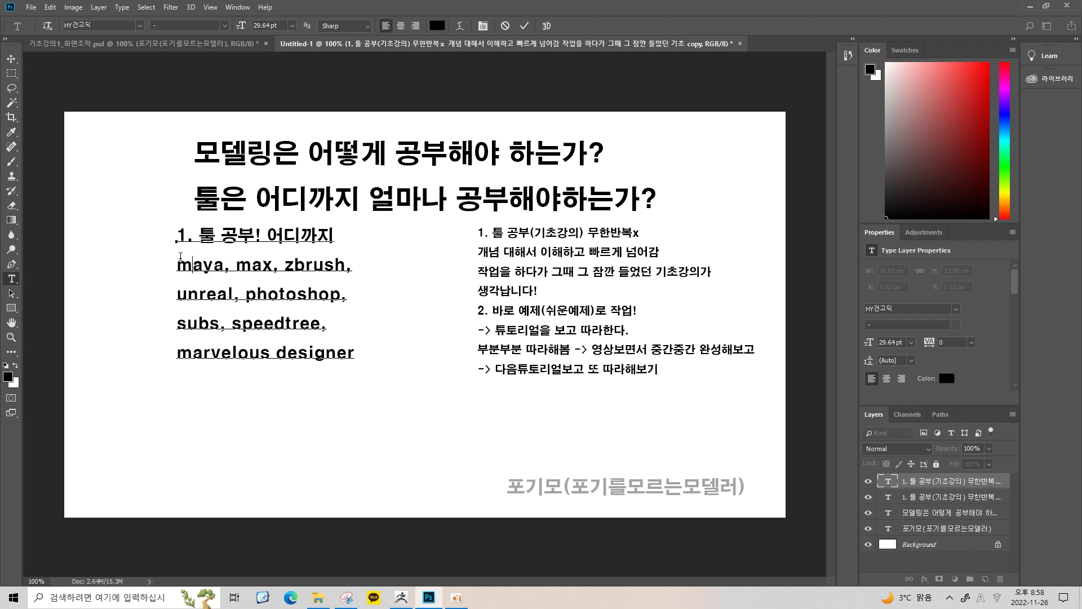
drag(181, 256, 396, 361)
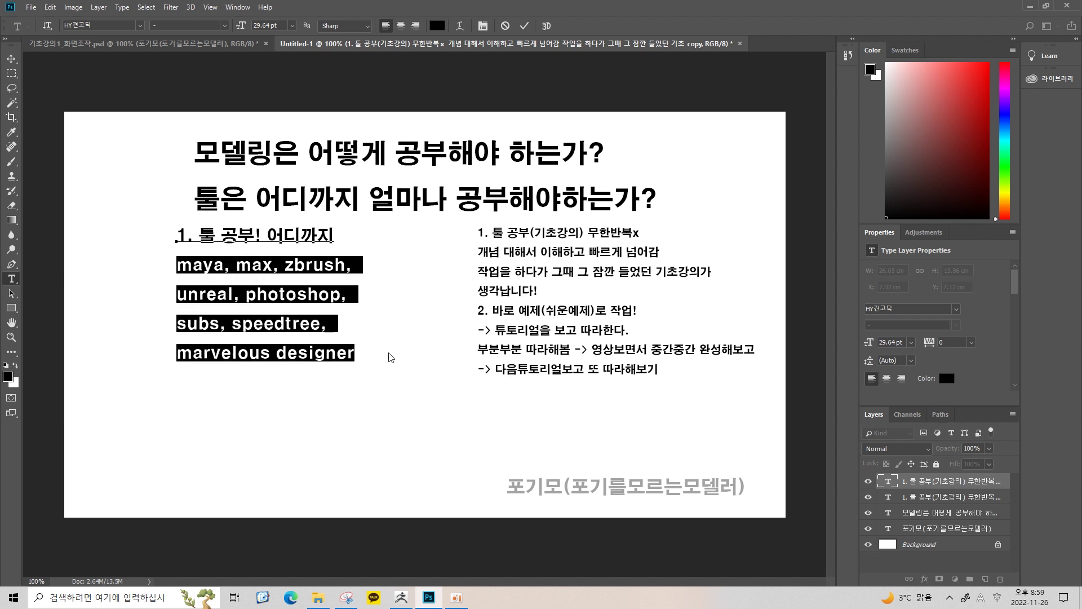
key(BackSpace)
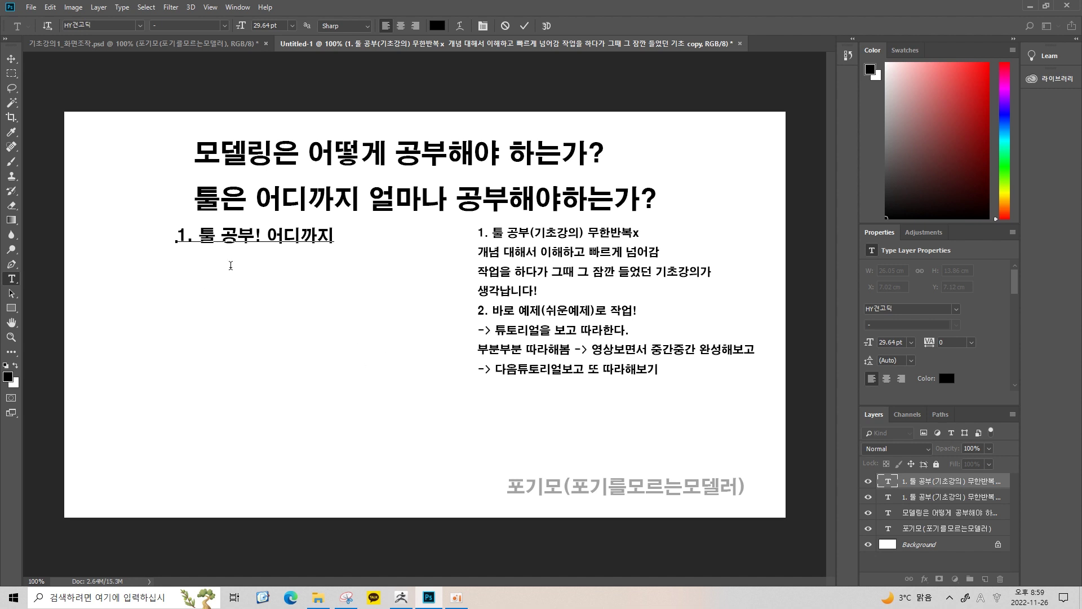
key(ctrl+z)
key(BackSpace)
key(BackSpace)
Step: Write '기초강의! -> 어려움 있을 때 기능 서치' in their place and commit the text
key(Hangul)
text(기초강의! -> )
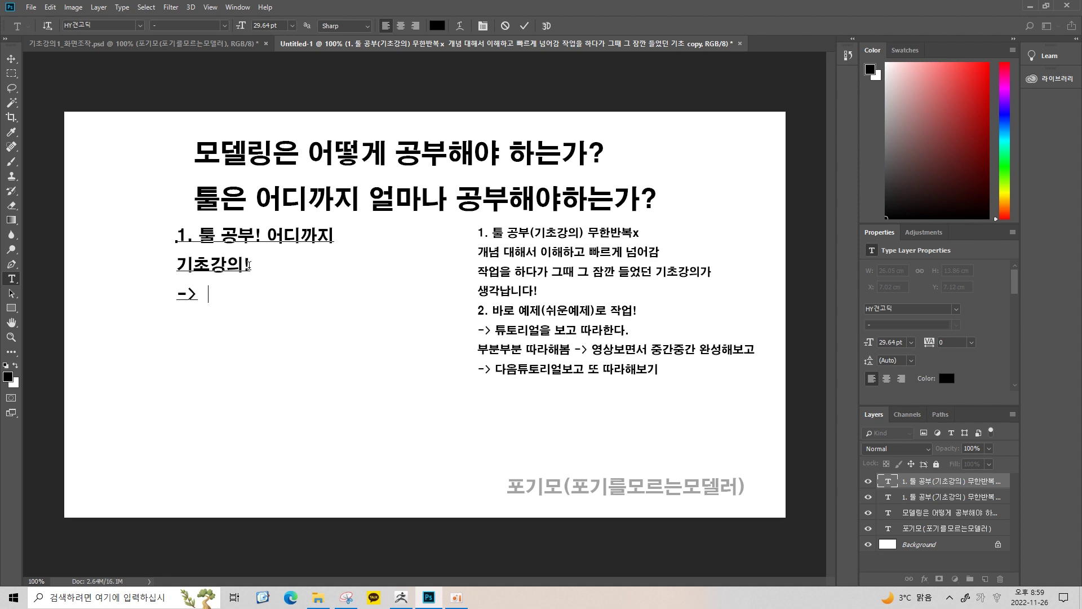
text(어려움 있으ㄹ때)
key(BackSpace)
key(BackSpace)
text(을 때 기능 서치!)
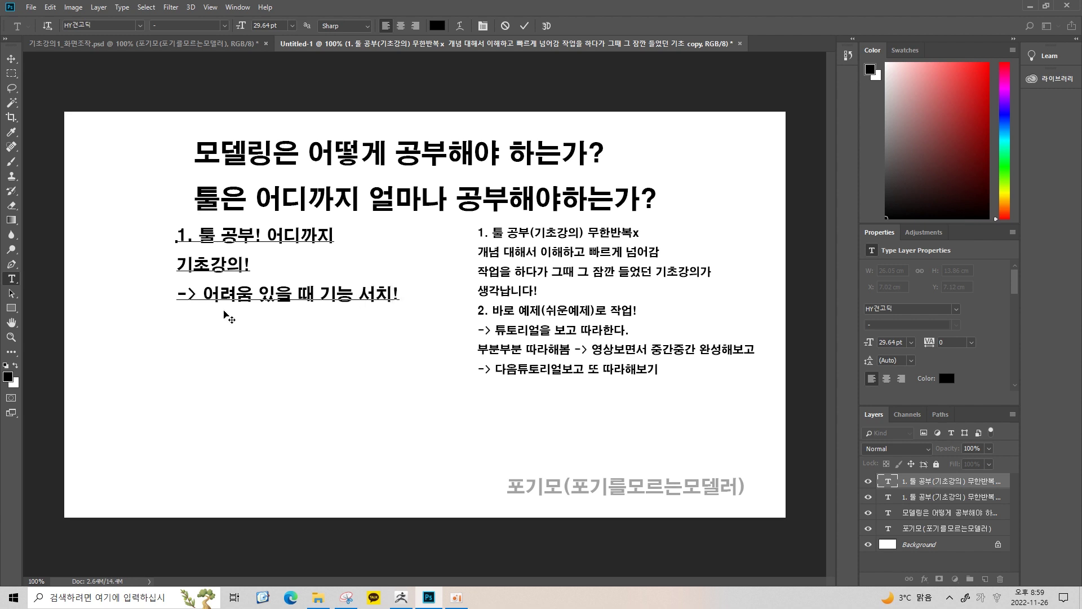
drag(335, 293, 397, 292)
click(11, 58)
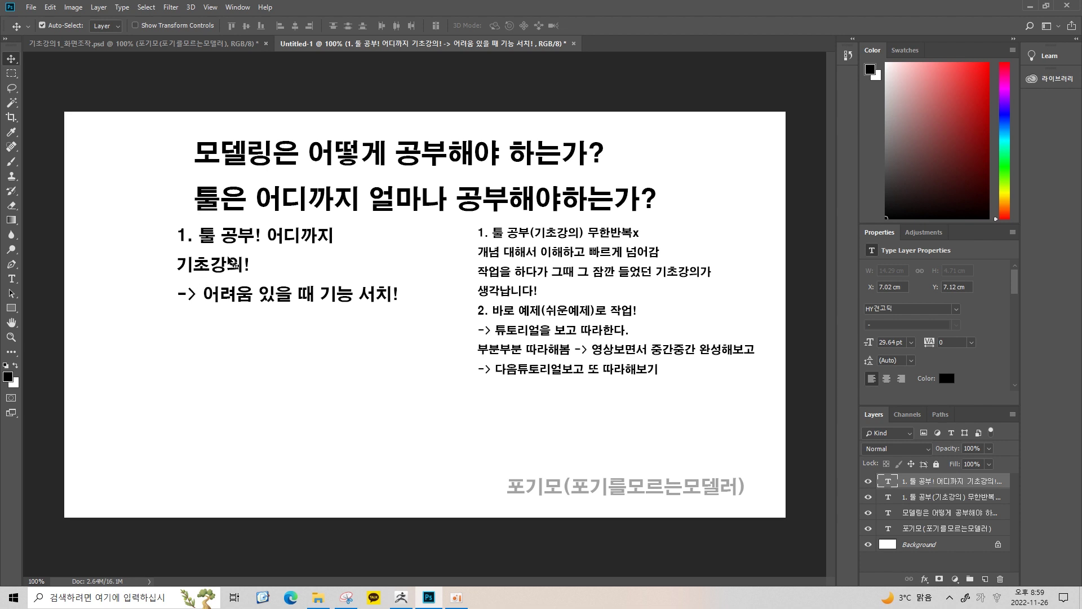
double_click(889, 481)
click(237, 293)
click(11, 58)
Step: Add '구글링, 유튜브 이런 플랫폼 이용해서', then duplicate the block below for editing
double_click(888, 482)
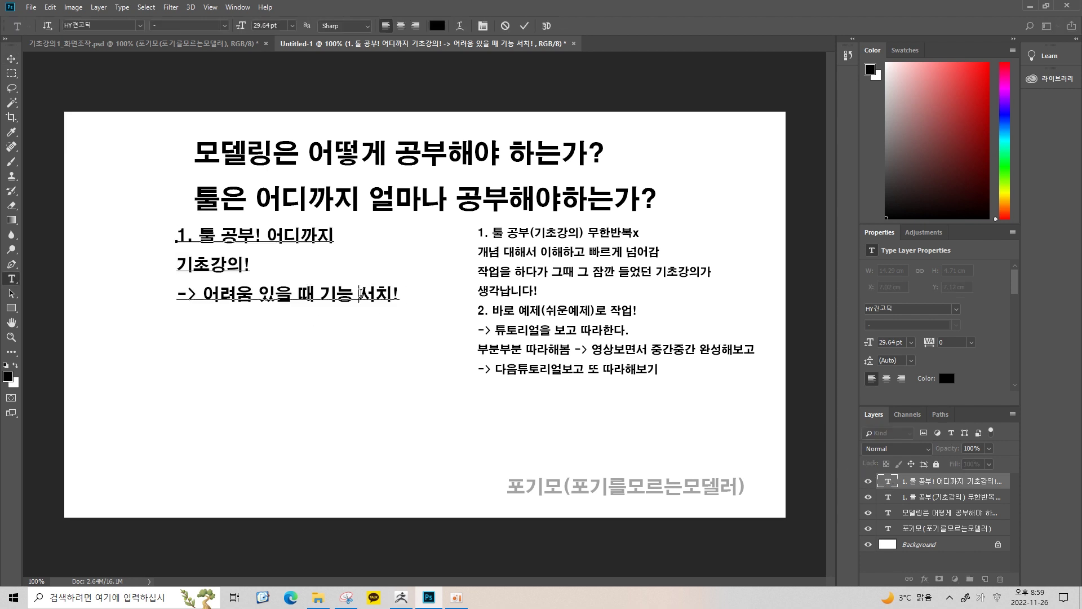
text(ㅇ)
key(BackSpace)
text(구글링, 유튜브 )
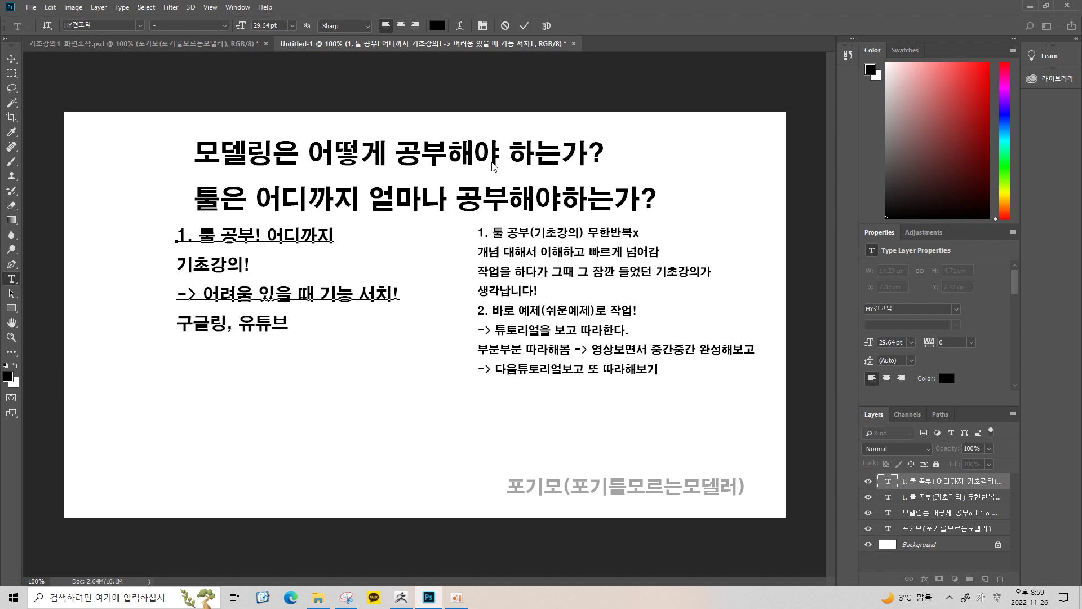
text(이런 플랫폼 이용해서)
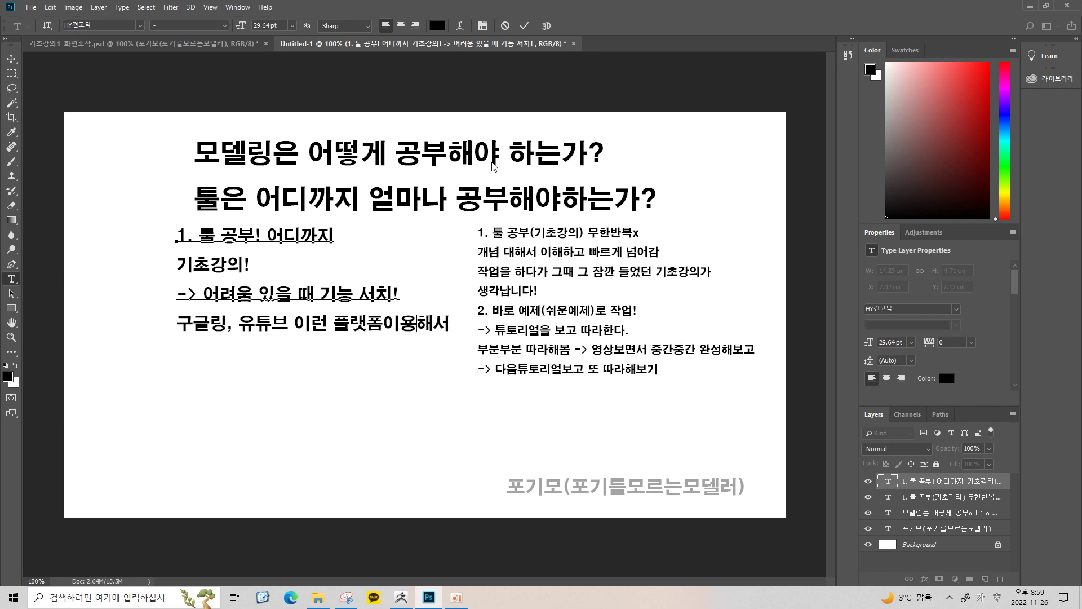
click(12, 57)
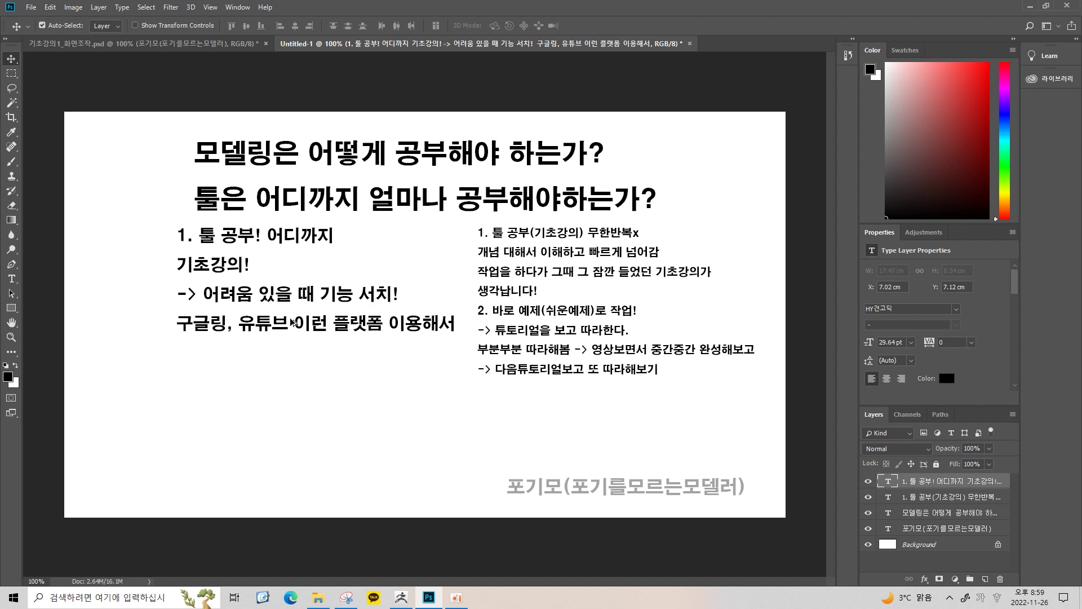
drag(297, 325, 296, 464)
double_click(888, 480)
Step: Replace the copied text with '-> 툴은 기본핵심만 잘 익숙하게'
key(BackSpace)
text(->)
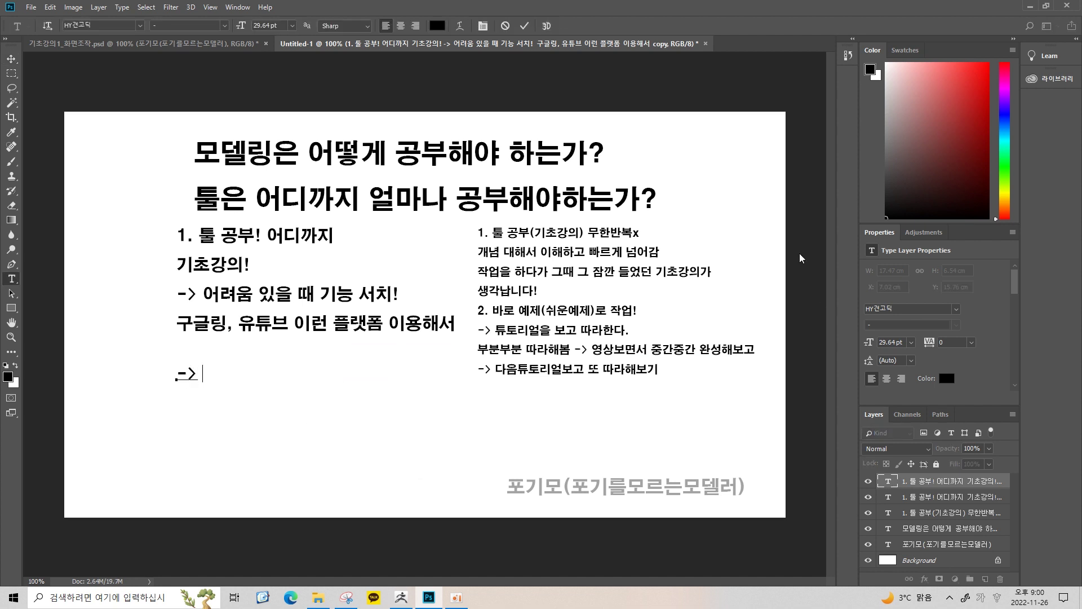
text( 툴은 )
text(기본해)
key(BackSpace)
key(BackSpace)
text(해)
key(BackSpace)
text(핵심만 잘 )
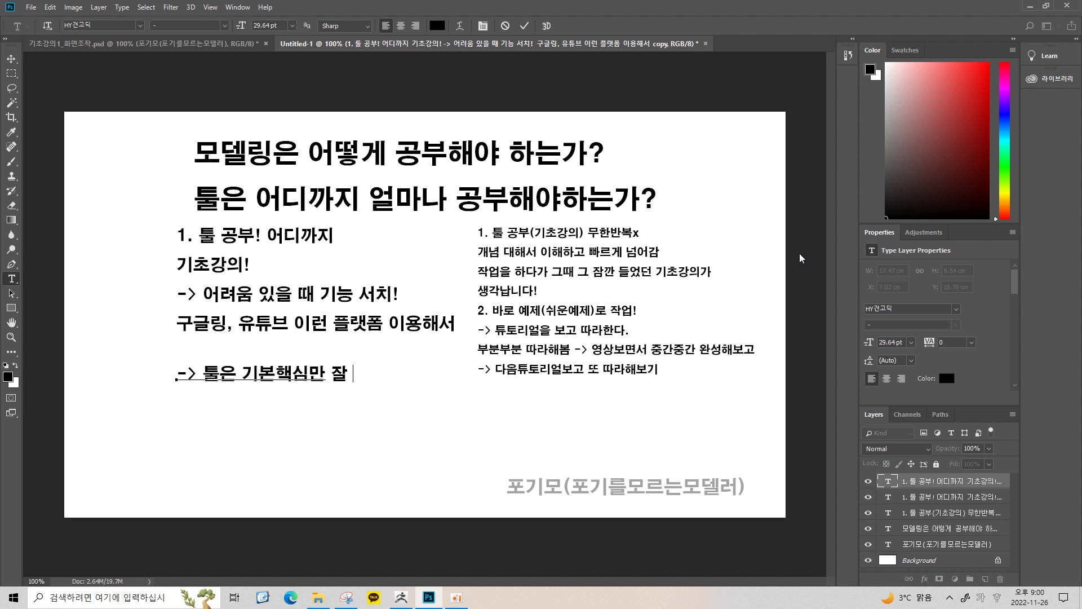
text(익숙해)
key(BackSpace)
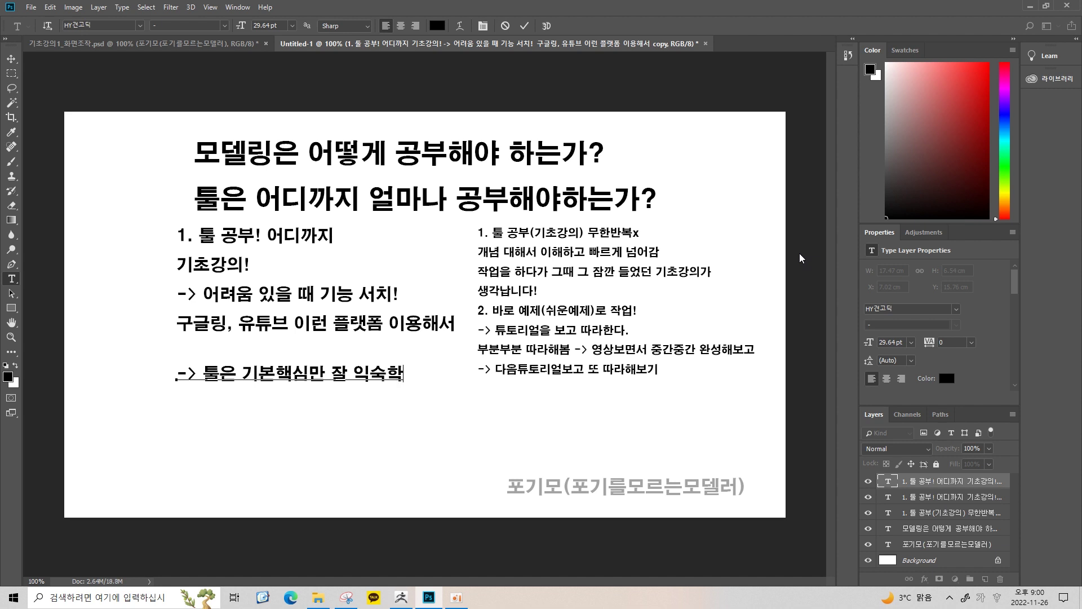
text(게)
Step: Add the lines '만들고 나머지는 그때그때 마다 찾아본다.' and '기능을 가지고 시간절약!!!!'
key(Return)
text(만들고 나머지는 그때)
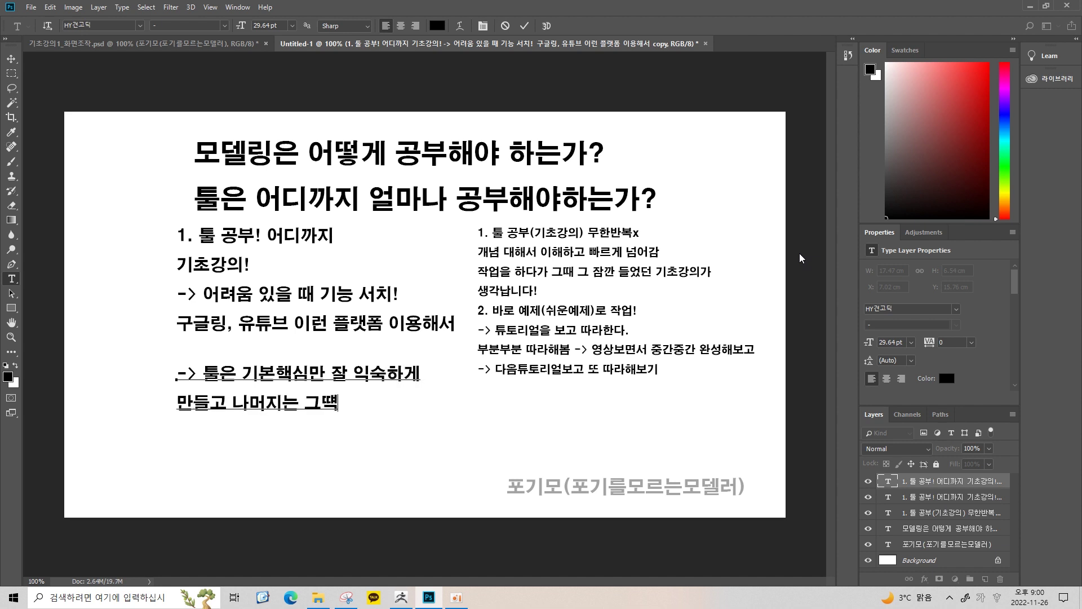
text(그때 마다 찾아본다.)
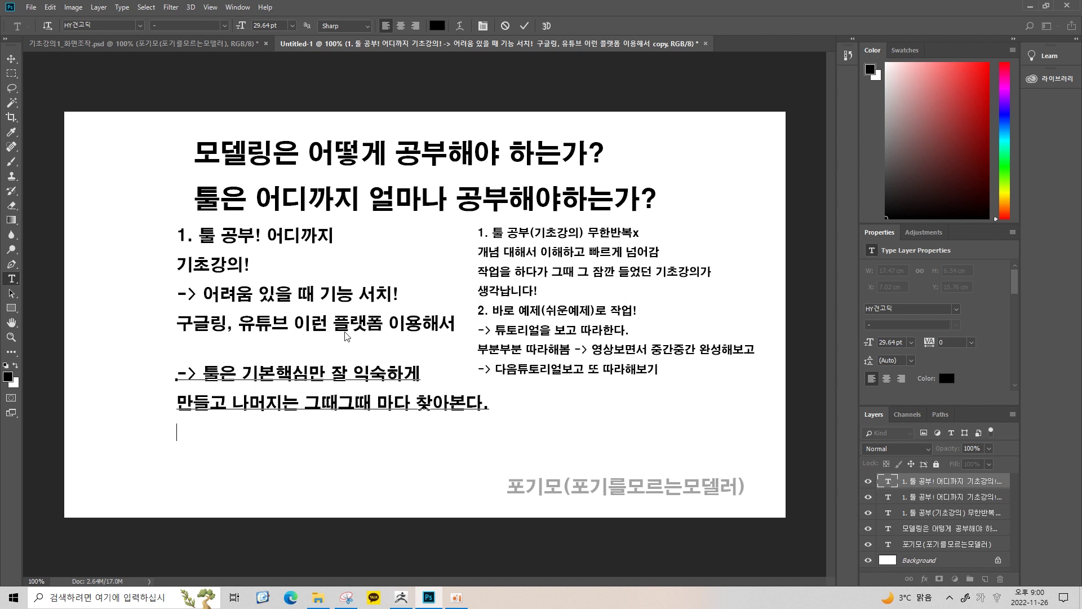
key(Return)
text(기능을 가지고 )
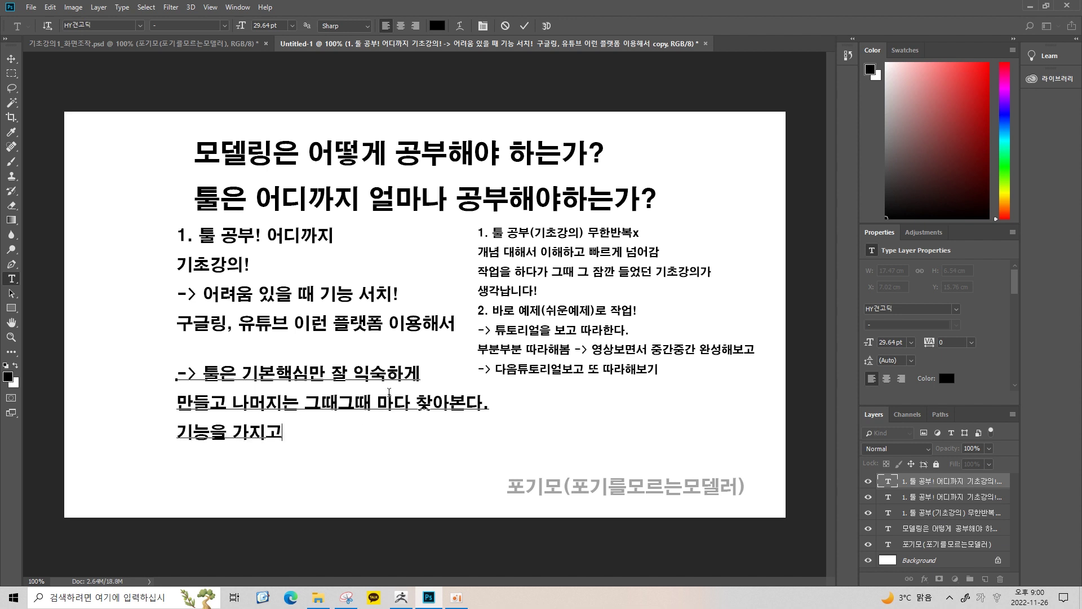
text(시간절약!!!!)
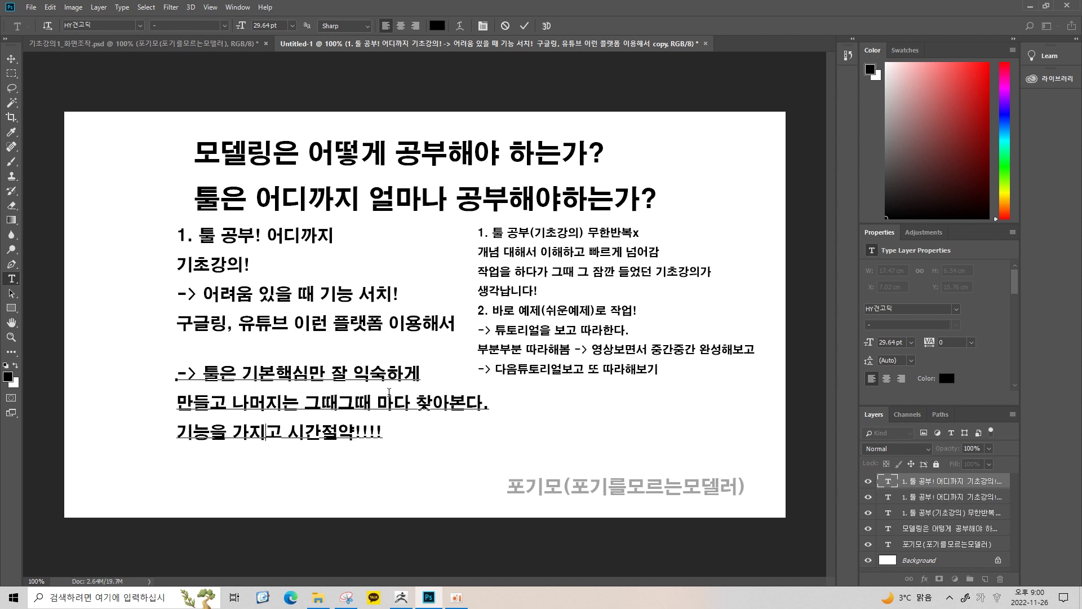
key(shift+Right)
key(shift+Right)
key(shift+Right)
key(shift+Right)
key(shift+Right)
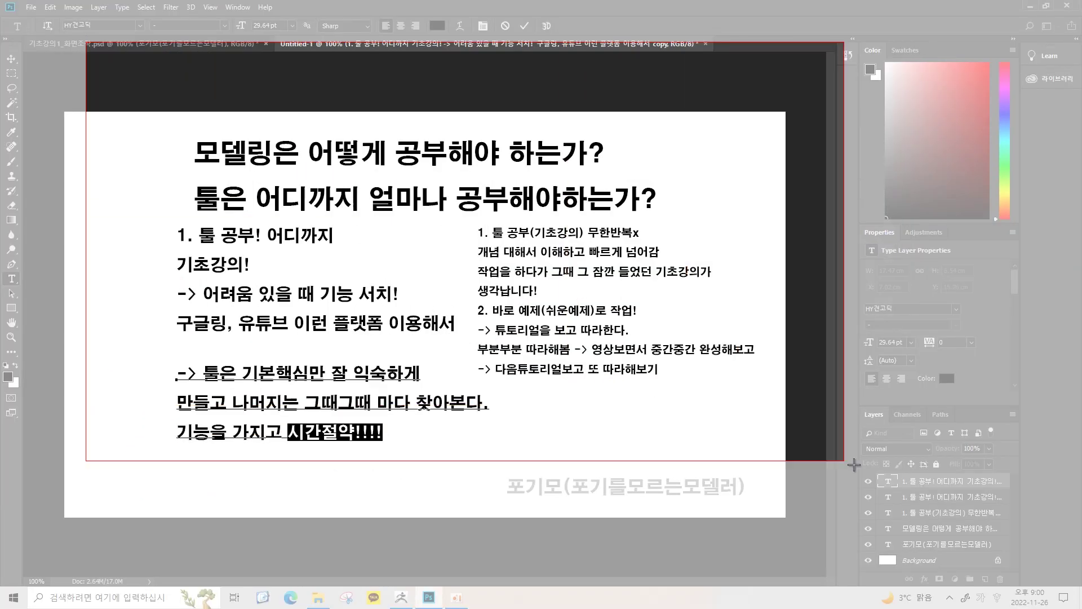
Step: Capture the finished text slide with the Snipping Tool
mouse_move(85, 39)
mouse_down()
mouse_move(236, 530)
mouse_move(896, 592)
mouse_up()
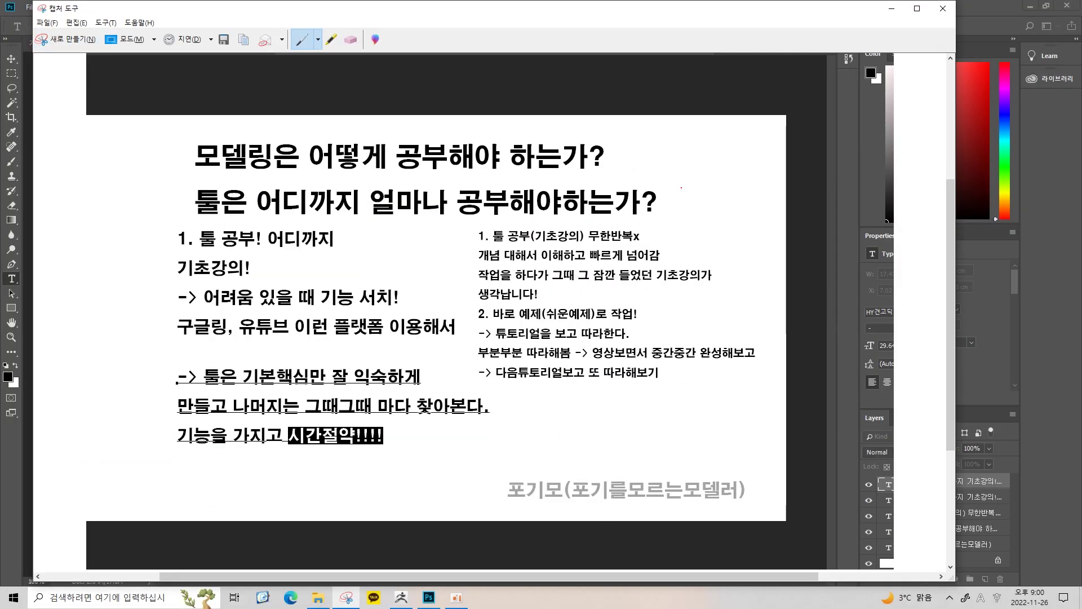
click(64, 39)
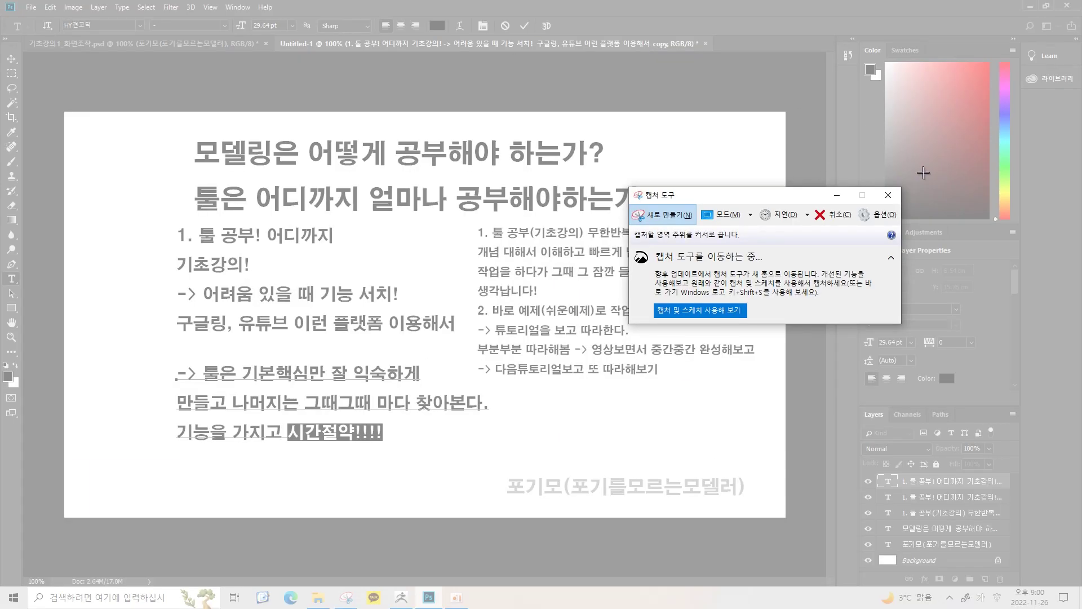
click(888, 195)
Step: Commit the slide's text edit and create a new blank Untitled-2 document from a preset
click(31, 7)
key(Escape)
key(ctrl+Return)
key(ctrl+Tab)
key(ctrl+Tab)
click(31, 7)
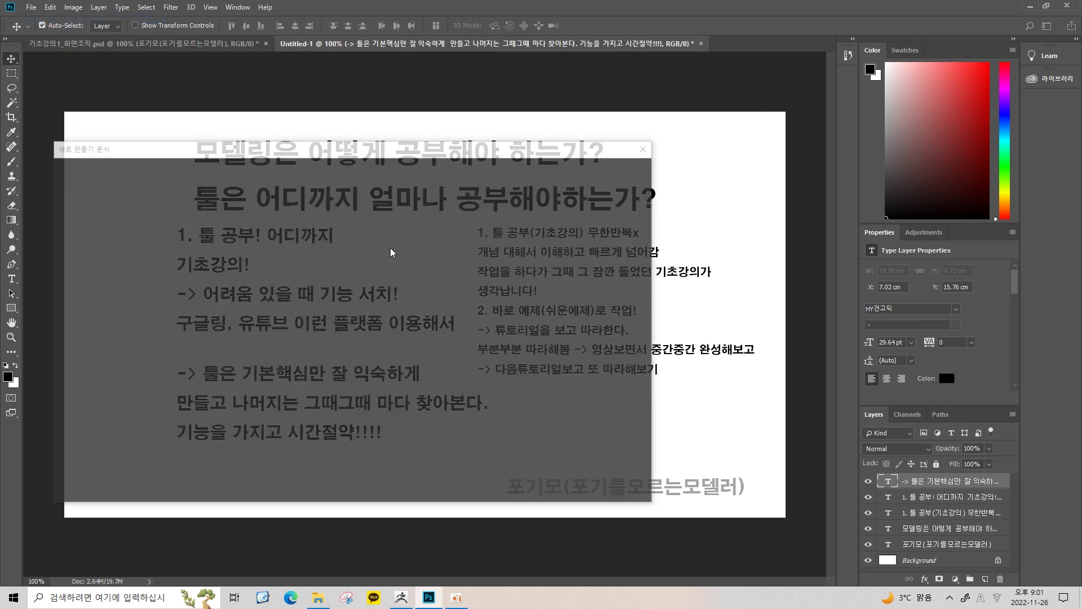
double_click(222, 273)
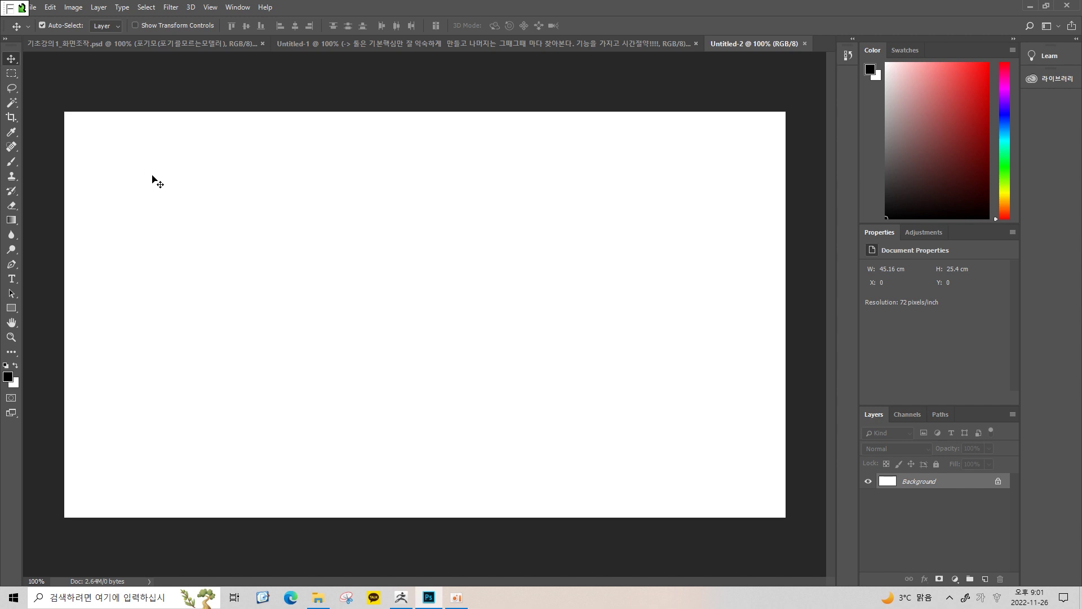
Step: Snip the blank canvas and draw a tall striped block in red on the left
click(636, 214)
drag(29, 54, 966, 570)
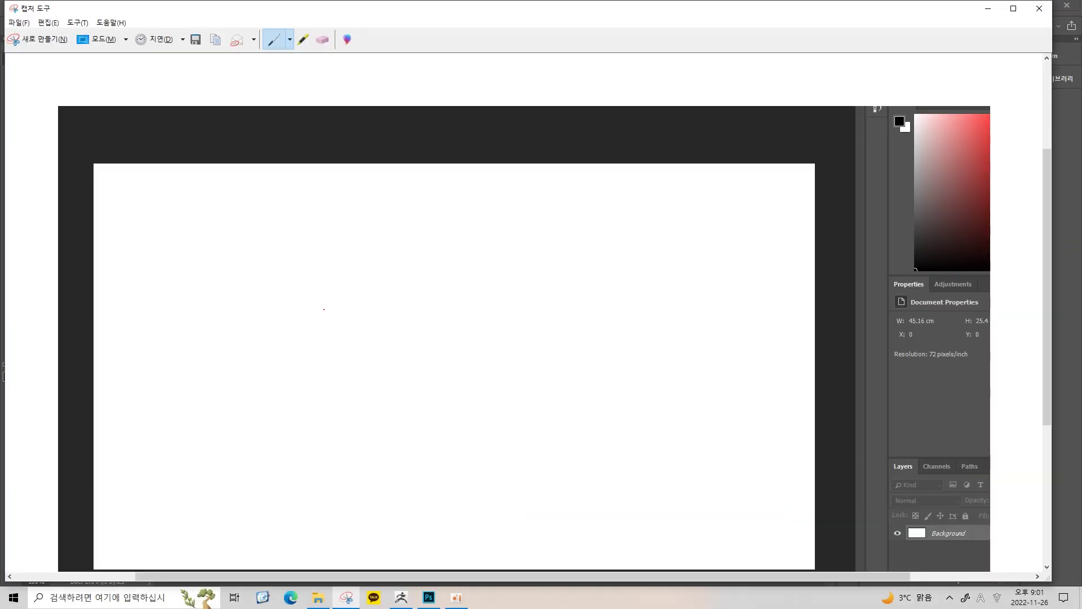
scroll(324, 309, down, 2)
mouse_move(271, 181)
mouse_down()
mouse_move(287, 373)
mouse_move(336, 178)
mouse_move(291, 372)
mouse_up()
mouse_move(301, 197)
mouse_down()
mouse_move(311, 382)
mouse_move(318, 340)
mouse_move(320, 373)
mouse_move(328, 368)
mouse_up()
drag(283, 179, 299, 356)
drag(281, 207, 297, 356)
drag(452, 248, 440, 290)
Step: Sketch a large box with small shapes inside, joined to the block by an arrow
mouse_move(445, 239)
mouse_down()
mouse_move(762, 234)
mouse_move(585, 377)
mouse_move(447, 373)
mouse_move(449, 251)
mouse_up()
mouse_move(345, 191)
mouse_down()
mouse_move(474, 160)
mouse_move(596, 195)
mouse_move(629, 173)
mouse_up()
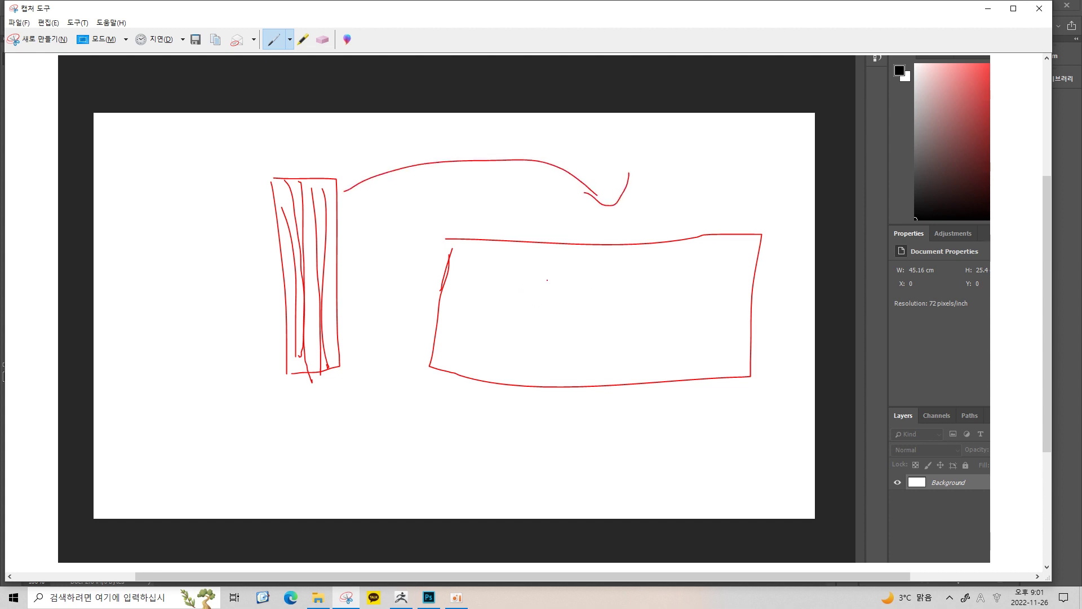
mouse_move(578, 269)
mouse_down()
mouse_move(516, 336)
mouse_move(544, 249)
mouse_move(521, 287)
mouse_up()
mouse_move(636, 288)
mouse_down()
mouse_move(575, 338)
mouse_move(634, 287)
mouse_move(696, 310)
mouse_up()
drag(666, 254, 696, 322)
mouse_move(609, 272)
mouse_down()
mouse_move(625, 301)
mouse_move(610, 275)
mouse_move(538, 350)
mouse_move(589, 305)
mouse_up()
mouse_move(700, 258)
mouse_down()
mouse_move(726, 326)
mouse_move(713, 252)
mouse_move(704, 253)
mouse_up()
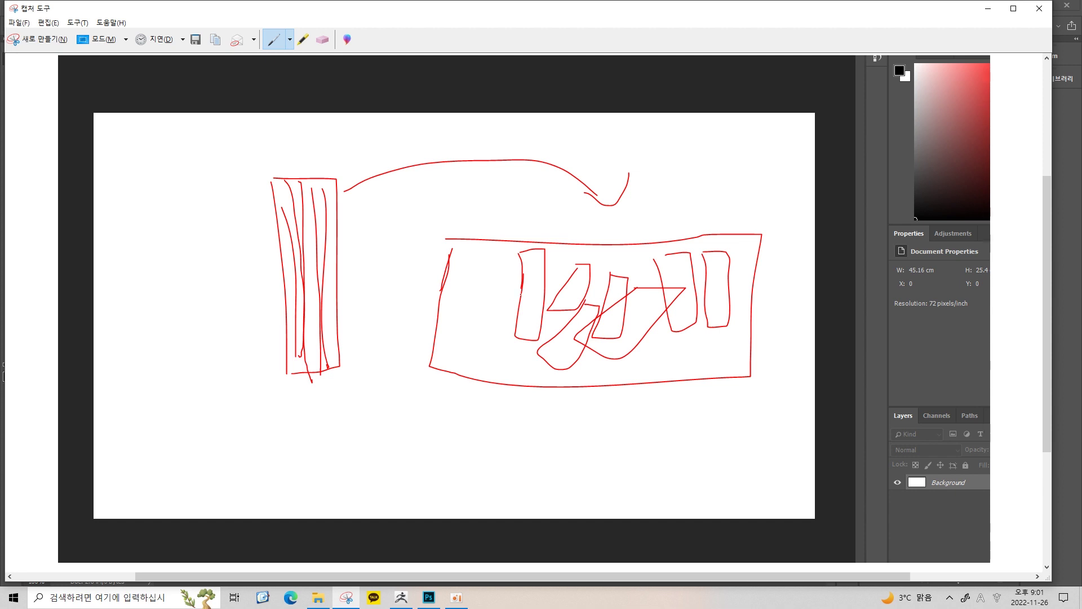
mouse_move(354, 188)
mouse_down()
mouse_move(443, 162)
mouse_move(607, 191)
mouse_move(582, 188)
mouse_move(634, 162)
mouse_move(564, 186)
mouse_move(628, 185)
mouse_move(614, 215)
mouse_move(551, 190)
mouse_move(641, 161)
mouse_up()
mouse_move(331, 259)
mouse_down()
mouse_move(455, 232)
mouse_move(518, 250)
mouse_up()
mouse_move(523, 246)
mouse_down()
mouse_move(533, 342)
mouse_move(520, 248)
mouse_move(559, 313)
mouse_move(596, 246)
mouse_move(564, 389)
mouse_move(622, 288)
mouse_up()
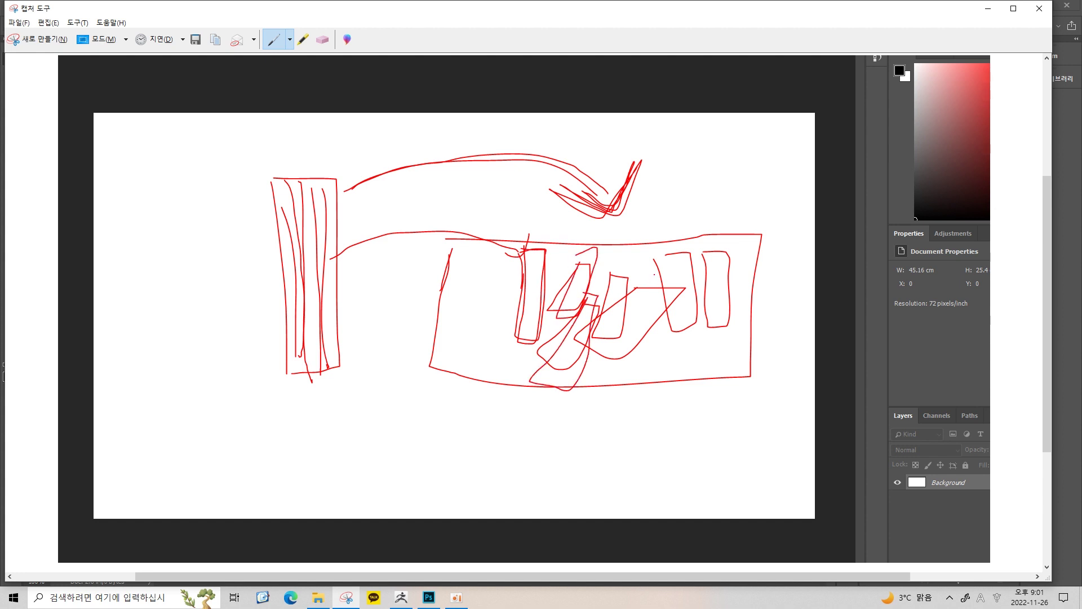
Step: Write an underlined '20개' above the box, plus a question mark and underlined '가능' below
mouse_move(699, 197)
mouse_down()
mouse_move(717, 218)
mouse_move(724, 204)
mouse_move(745, 218)
mouse_up()
mouse_move(755, 189)
mouse_down()
mouse_move(754, 215)
mouse_move(761, 199)
mouse_up()
drag(762, 184, 763, 228)
drag(698, 231, 797, 237)
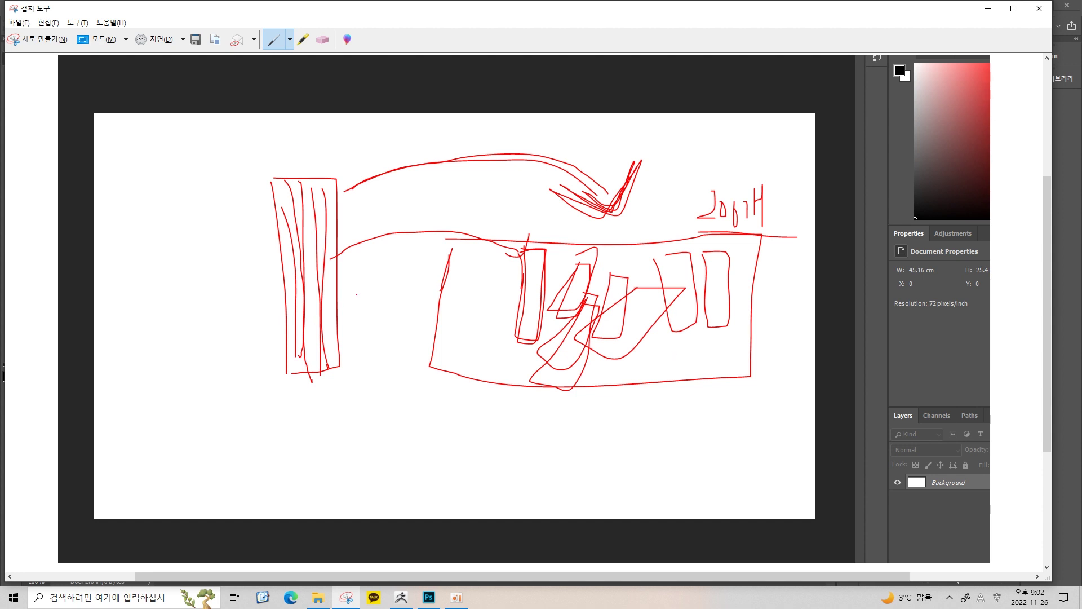
drag(643, 399, 649, 430)
drag(477, 422, 514, 461)
mouse_move(530, 417)
mouse_down()
mouse_move(544, 437)
mouse_move(536, 444)
mouse_up()
drag(466, 476, 579, 469)
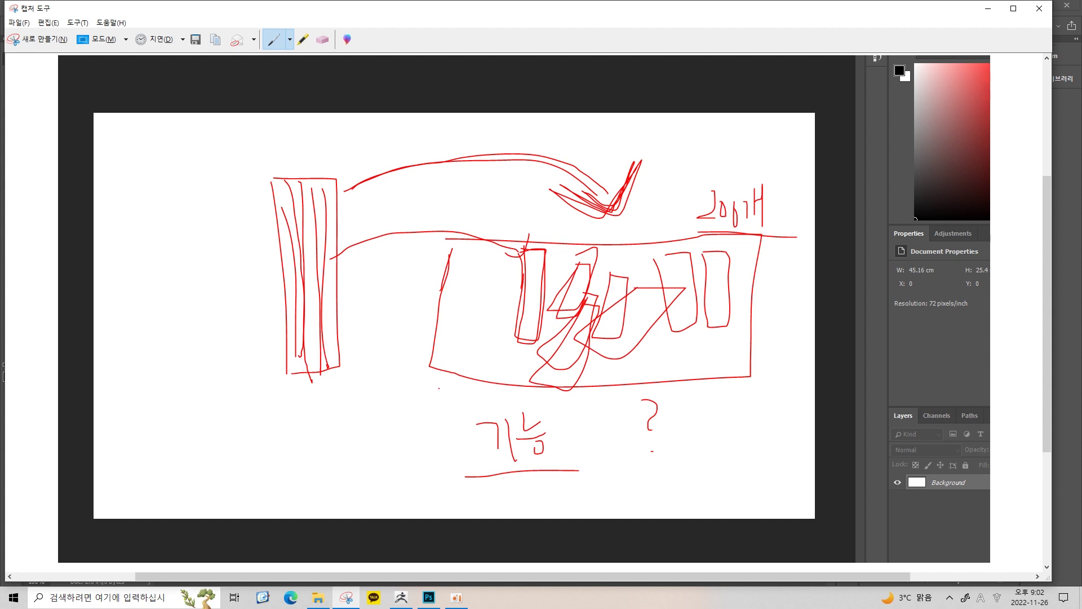
Step: Label the lower left with an arrow and '도움', retrace the box, then minimize the sketch
drag(162, 422, 177, 421)
drag(150, 424, 200, 483)
mouse_move(246, 449)
mouse_down()
mouse_move(358, 450)
mouse_move(345, 469)
mouse_up()
drag(276, 410, 297, 408)
drag(282, 409, 287, 431)
mouse_move(269, 435)
mouse_down()
mouse_move(305, 433)
mouse_move(313, 399)
mouse_move(318, 415)
mouse_up()
drag(324, 413, 331, 429)
drag(312, 431, 330, 437)
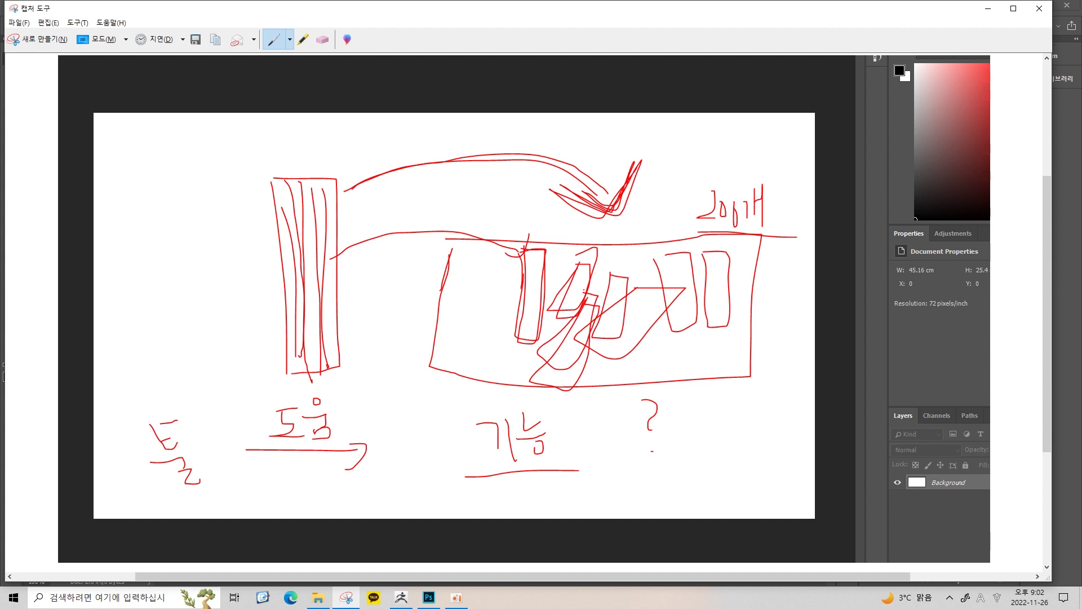
mouse_move(447, 244)
mouse_down()
mouse_move(451, 381)
mouse_move(780, 382)
mouse_move(767, 262)
mouse_move(595, 232)
mouse_move(433, 233)
mouse_up()
click(988, 8)
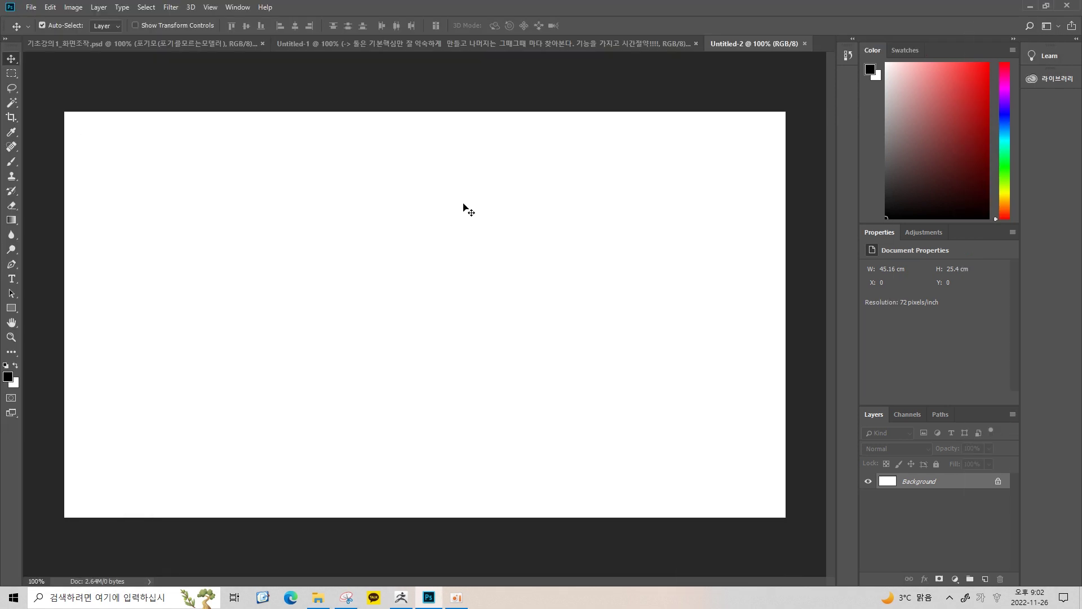
click(539, 45)
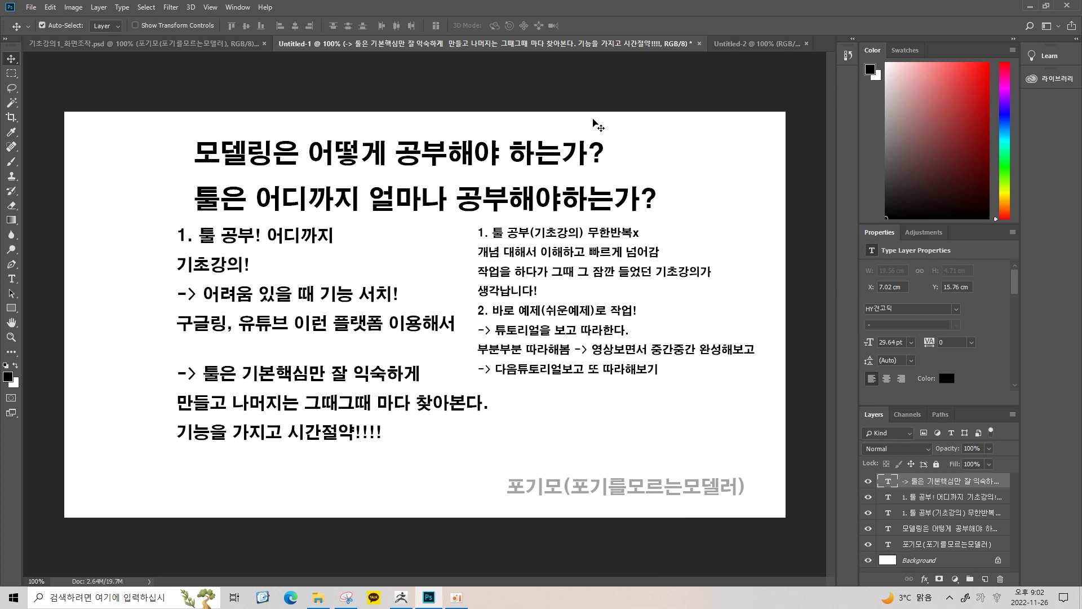
click(756, 43)
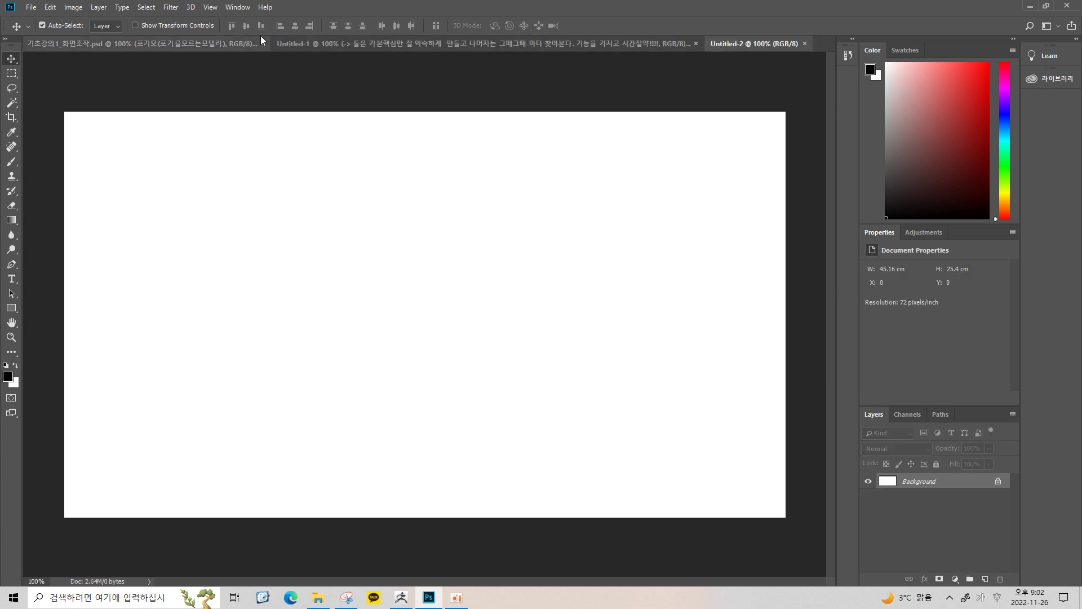
click(287, 44)
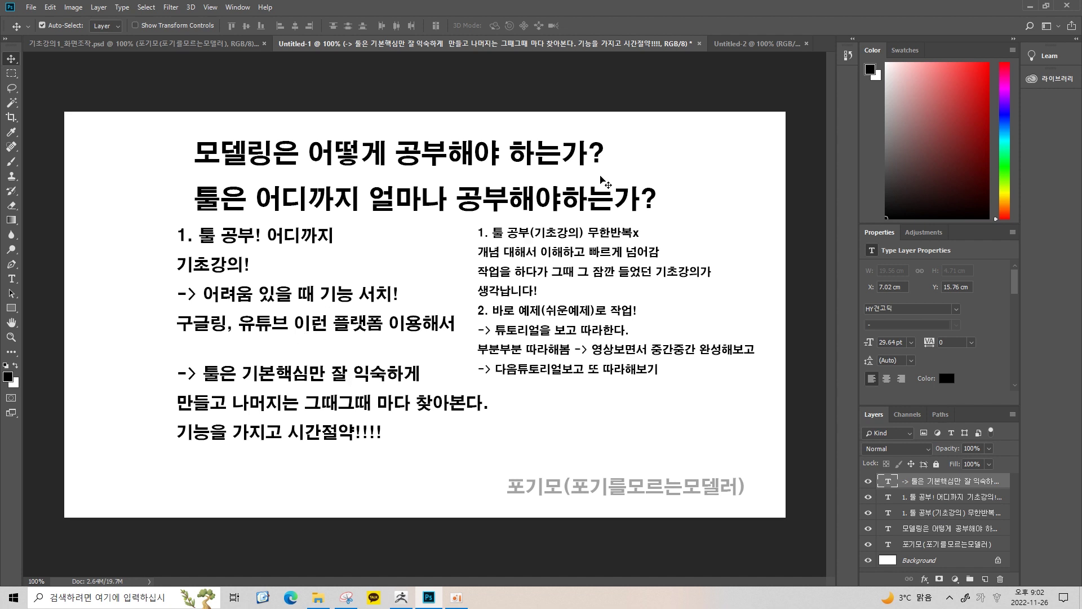
click(752, 43)
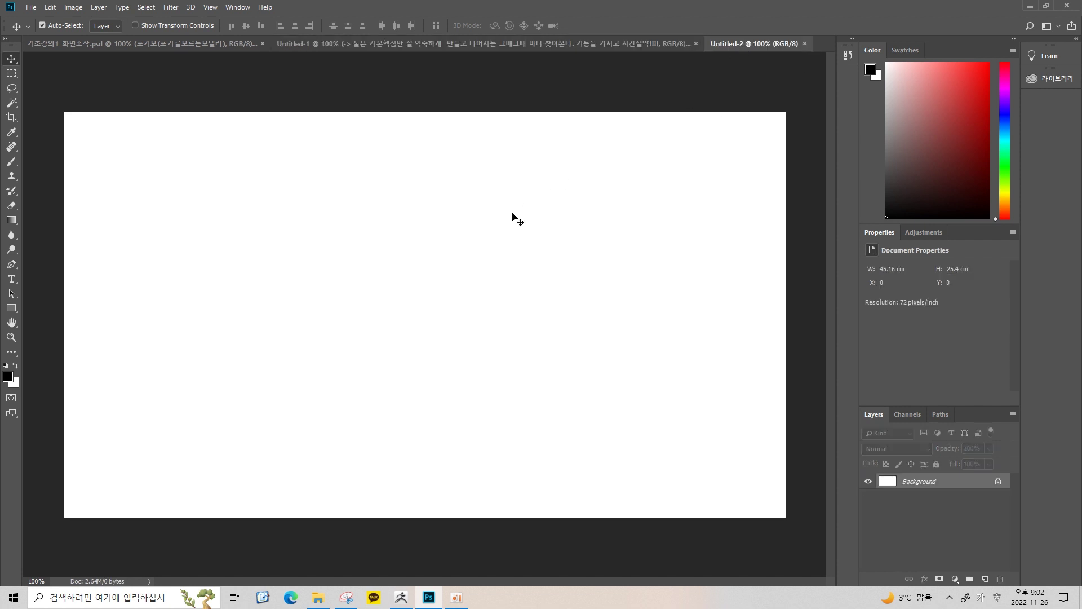
click(346, 598)
mouse_move(149, 160)
mouse_down()
mouse_move(102, 225)
mouse_move(145, 262)
mouse_move(234, 226)
mouse_move(273, 194)
mouse_move(157, 157)
mouse_up()
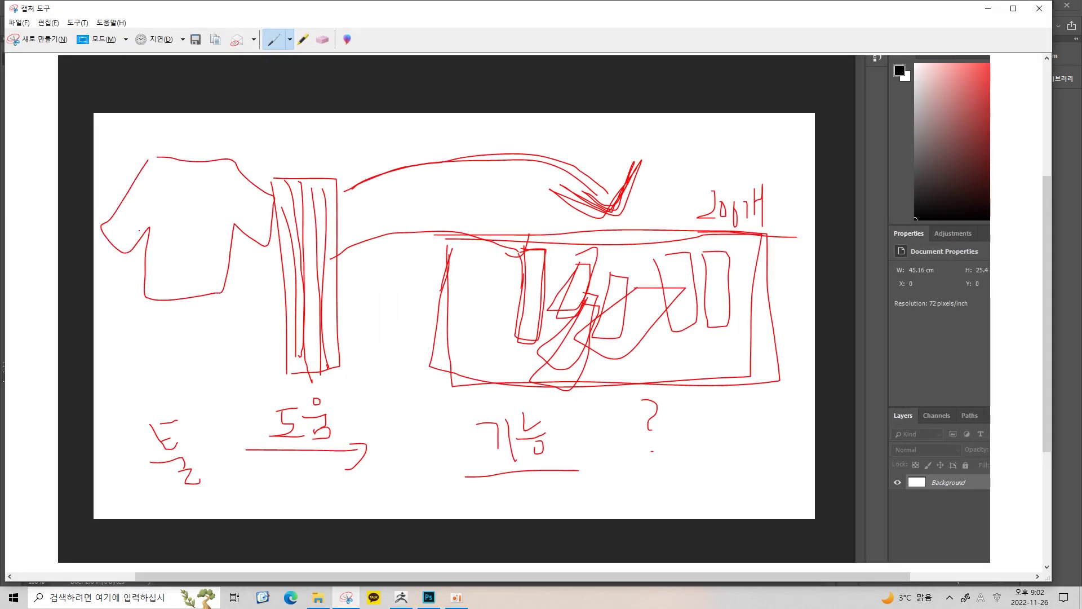
Step: Draw crease and fold lines in the red T-shirt sketch and an X above the striped block
mouse_move(145, 263)
mouse_down()
mouse_move(173, 245)
mouse_move(144, 285)
mouse_up()
mouse_move(218, 270)
mouse_down()
mouse_move(209, 230)
mouse_move(220, 292)
mouse_move(215, 201)
mouse_move(230, 228)
mouse_move(258, 219)
mouse_move(246, 241)
mouse_move(244, 195)
mouse_move(241, 230)
mouse_up()
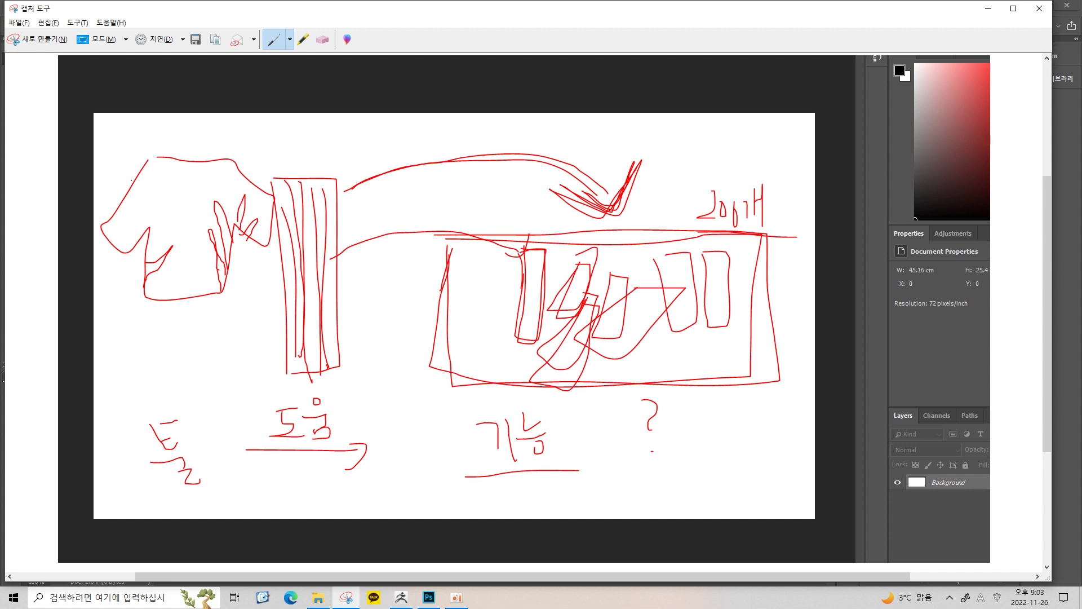
mouse_move(150, 228)
mouse_down()
mouse_move(160, 220)
mouse_move(152, 231)
mouse_up()
mouse_move(161, 222)
mouse_down()
mouse_move(151, 253)
mouse_move(158, 230)
mouse_move(141, 170)
mouse_move(155, 228)
mouse_move(125, 176)
mouse_move(145, 214)
mouse_up()
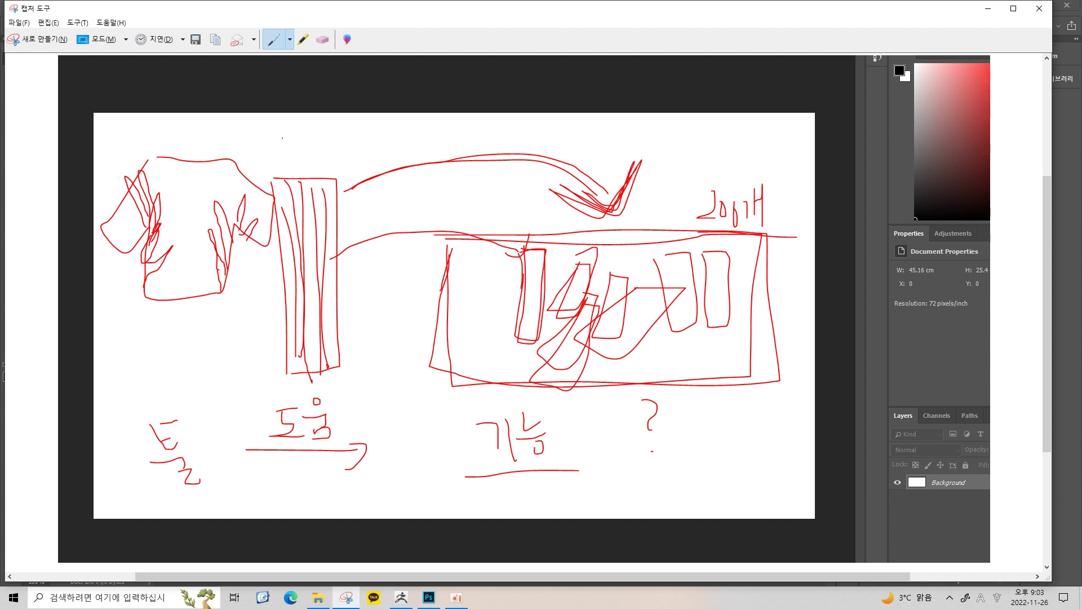
drag(283, 133, 265, 155)
drag(260, 129, 296, 166)
mouse_move(161, 225)
mouse_down()
mouse_move(177, 197)
mouse_move(161, 259)
mouse_up()
drag(179, 203, 145, 303)
click(161, 295)
click(226, 229)
Step: Add a curved arrow, a box around the T-shirt, an arc and a short note beside the X
mouse_move(214, 148)
mouse_down()
mouse_move(240, 128)
mouse_move(273, 153)
mouse_up()
drag(118, 316, 258, 304)
mouse_move(114, 317)
mouse_down()
mouse_move(130, 279)
mouse_move(144, 278)
mouse_up()
drag(228, 270, 258, 302)
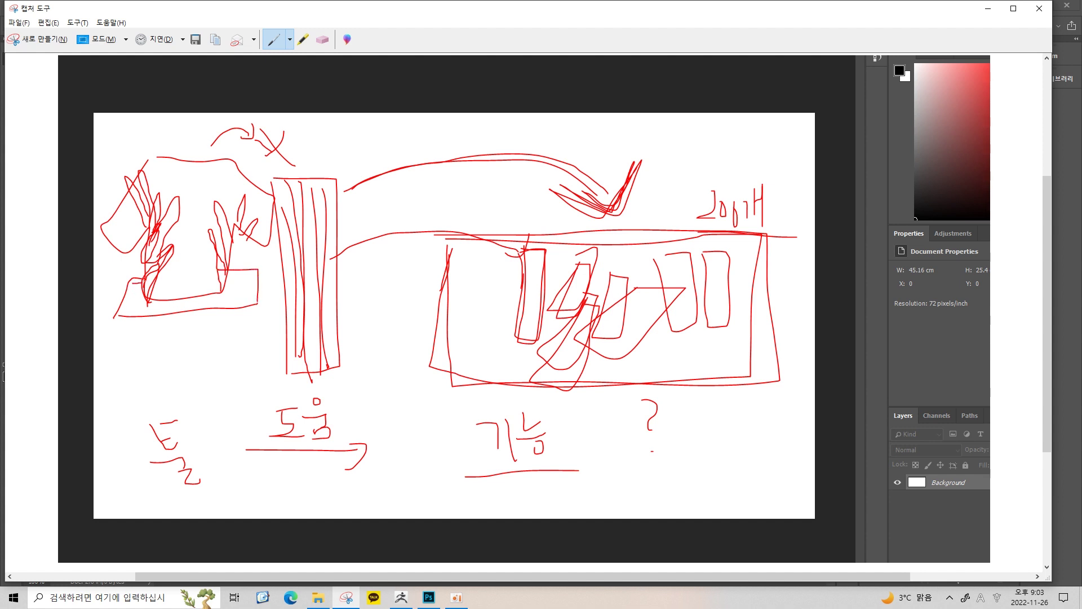
mouse_move(130, 279)
mouse_down()
mouse_move(117, 313)
mouse_move(249, 312)
mouse_move(266, 265)
mouse_move(233, 266)
mouse_up()
mouse_move(215, 139)
mouse_down()
mouse_move(257, 135)
mouse_move(263, 118)
mouse_up()
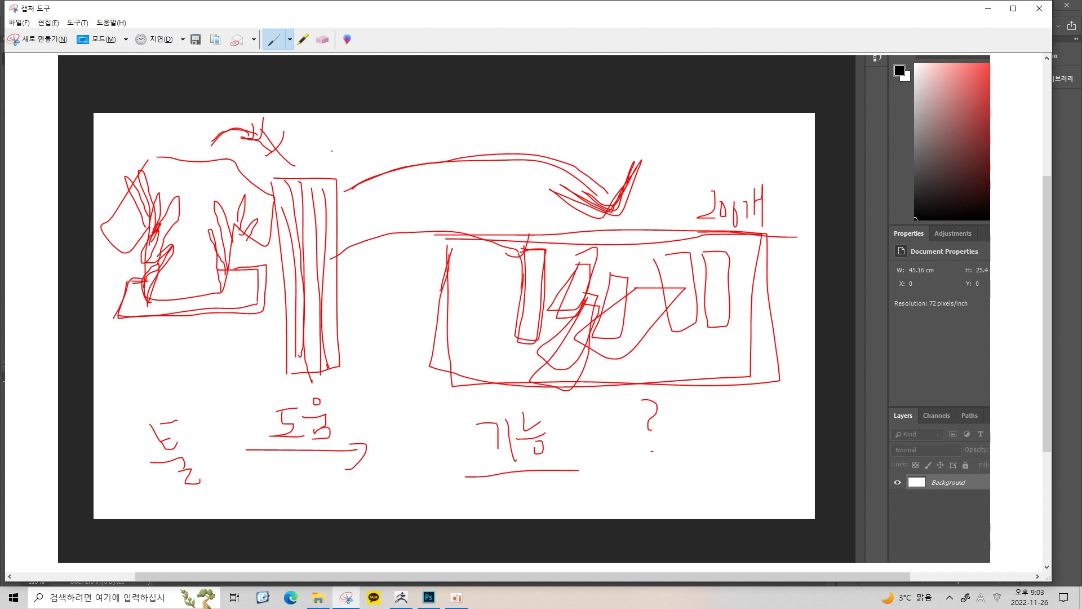
drag(305, 153, 320, 150)
drag(326, 131, 340, 159)
mouse_move(340, 138)
mouse_down()
mouse_move(343, 152)
mouse_move(364, 150)
mouse_up()
Step: Add final outline strokes, then return to Photoshop's Untitled-1 text slide
mouse_move(217, 140)
mouse_down()
mouse_move(257, 133)
mouse_move(255, 123)
mouse_move(235, 145)
mouse_move(259, 120)
mouse_move(257, 145)
mouse_move(258, 126)
mouse_up()
mouse_move(149, 276)
mouse_down()
mouse_move(118, 278)
mouse_move(236, 315)
mouse_move(205, 256)
mouse_up()
mouse_move(138, 159)
mouse_down()
mouse_move(126, 242)
mouse_move(148, 263)
mouse_move(233, 296)
mouse_move(273, 194)
mouse_move(157, 160)
mouse_up()
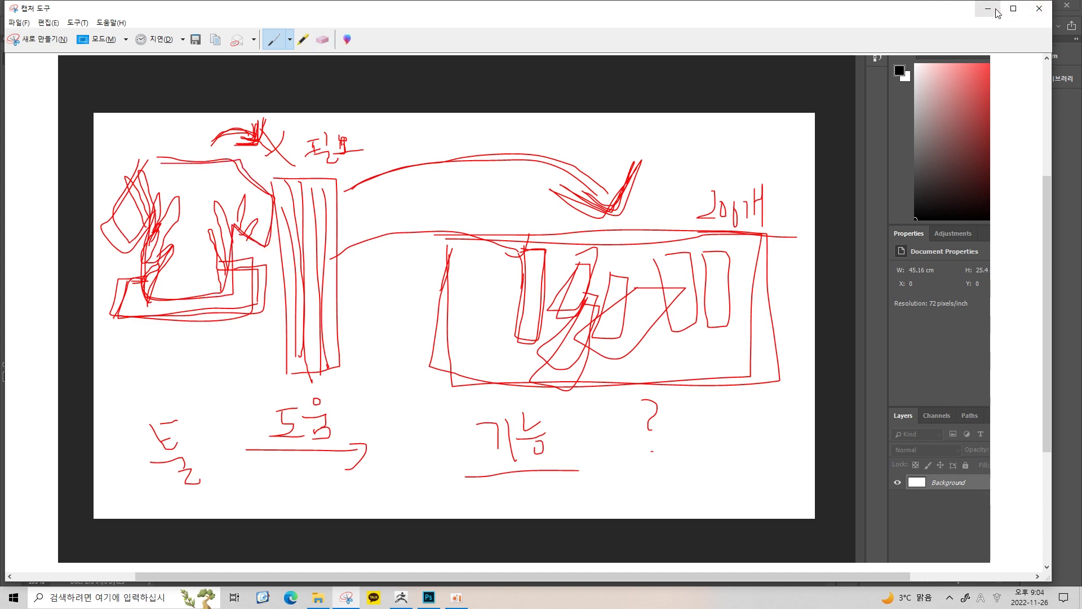
click(988, 7)
click(538, 45)
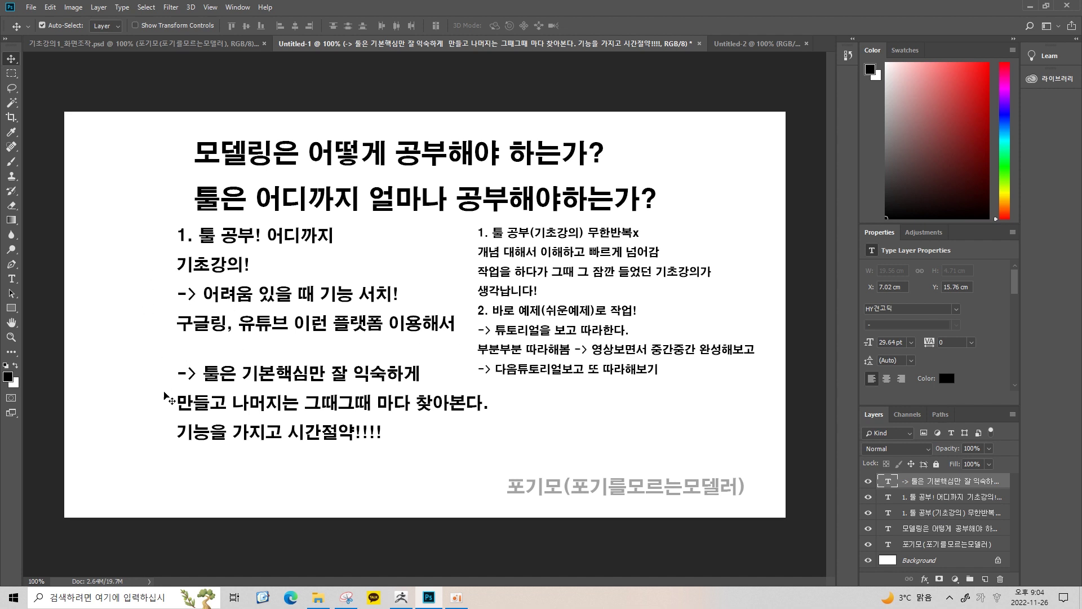
Step: Retrace the question mark and wavy-underline '가능' in the sketch, then return to Untitled-1
click(755, 43)
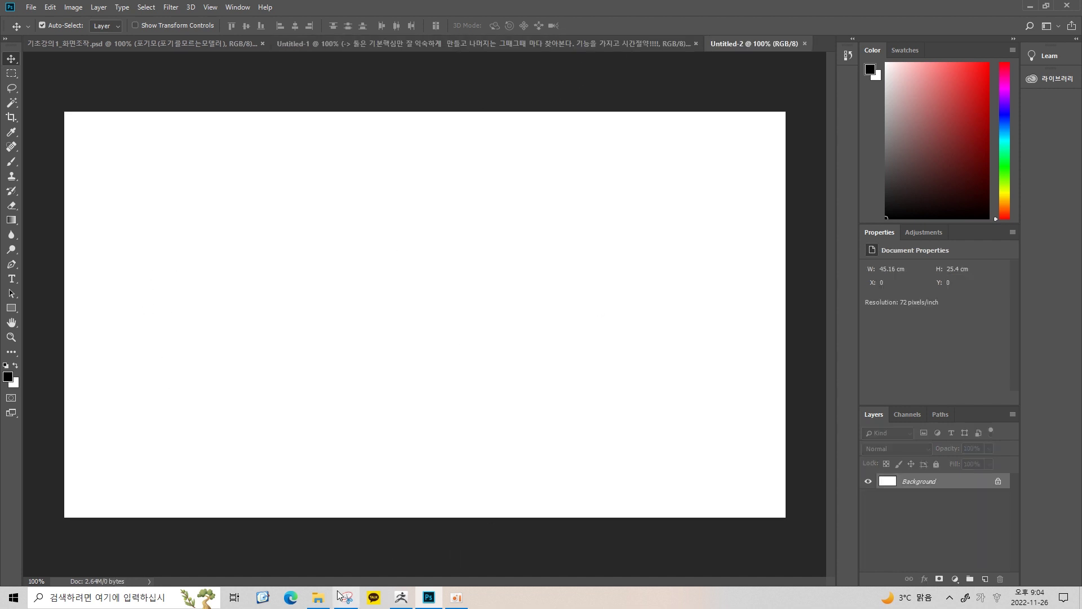
click(346, 597)
drag(643, 398, 649, 438)
drag(502, 473, 454, 483)
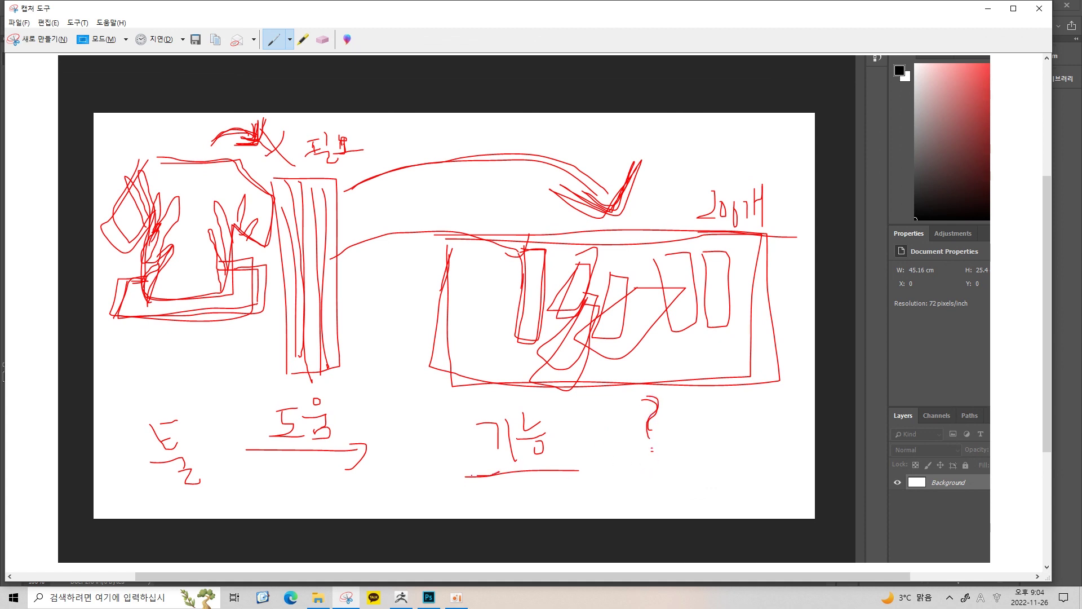
drag(564, 466, 622, 462)
click(988, 8)
click(395, 44)
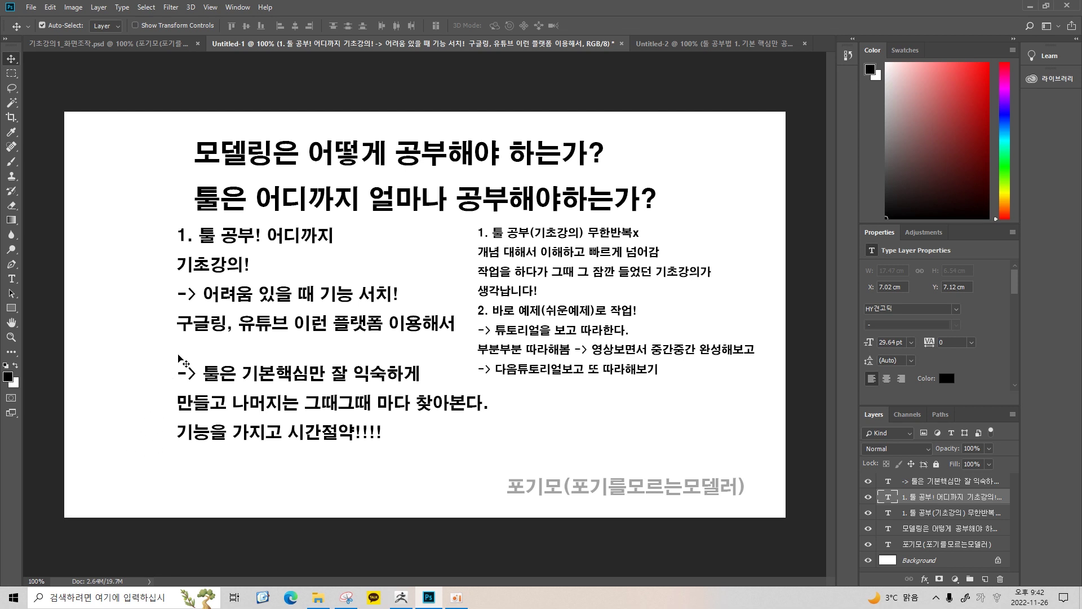
Step: Show the Untitled-2 slide with the 모델링 공부법 and 툴 공부법 four-step lists
click(710, 44)
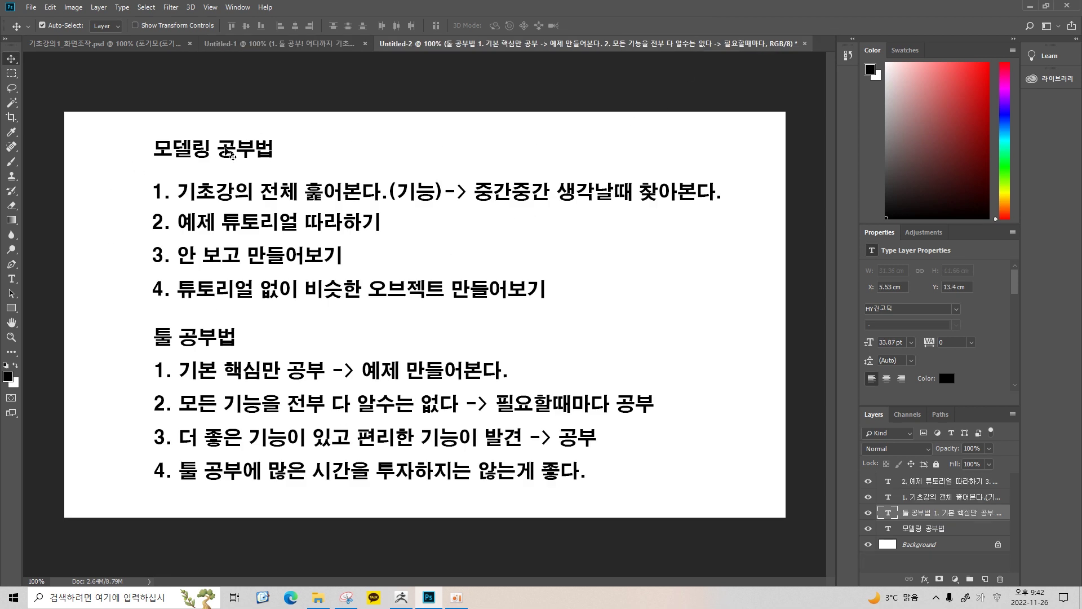